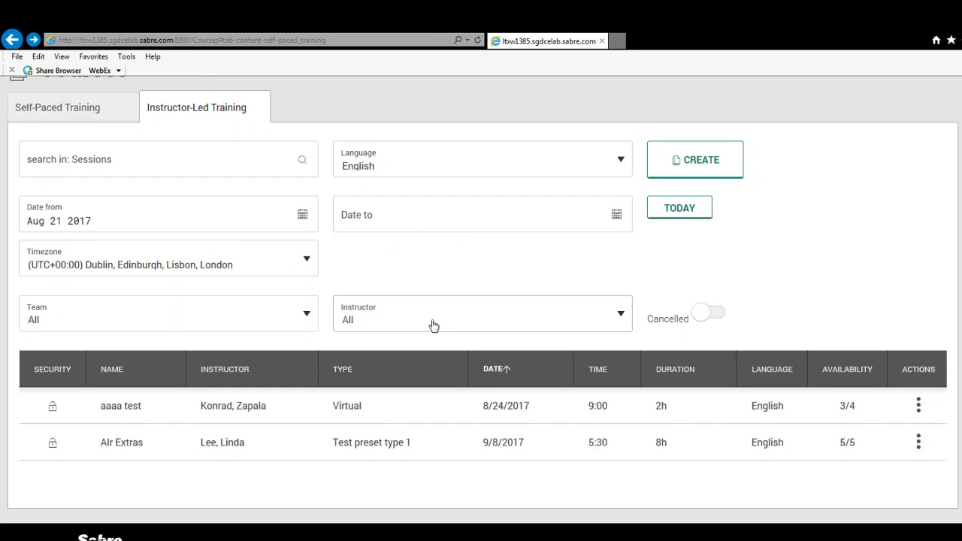
pyautogui.click(622, 162)
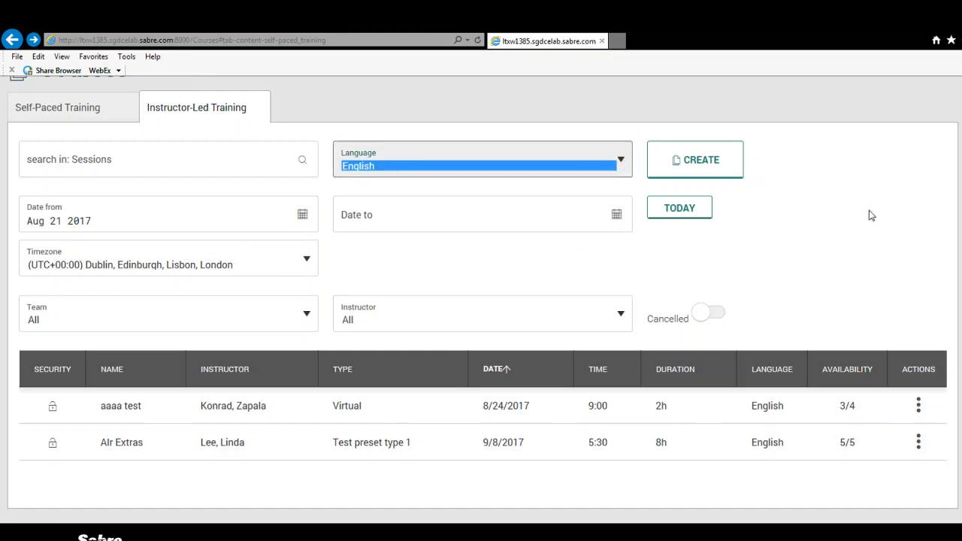
pyautogui.click(885, 220)
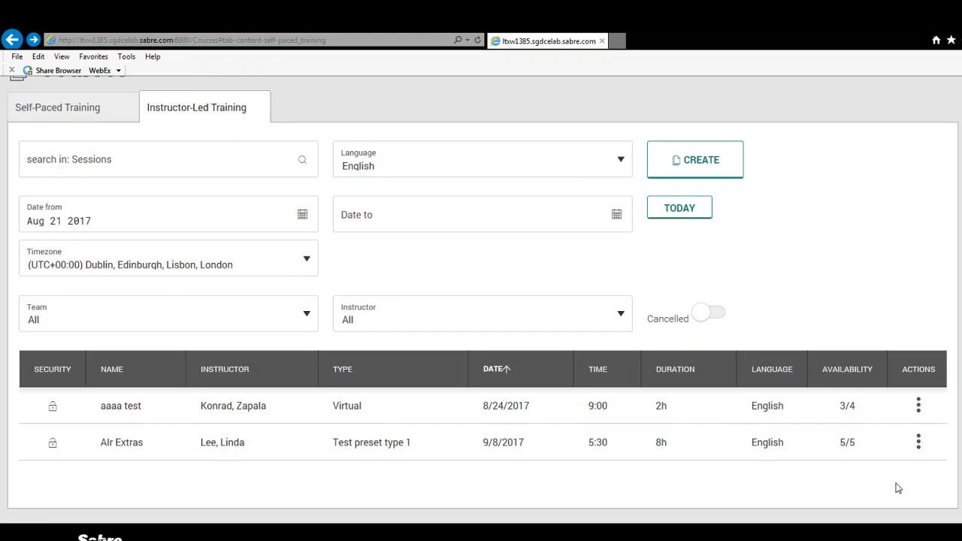
# Open the details of the AIr Extras session and review its course information through the Cancelation Policy & Fees section.
pyautogui.click(919, 443)
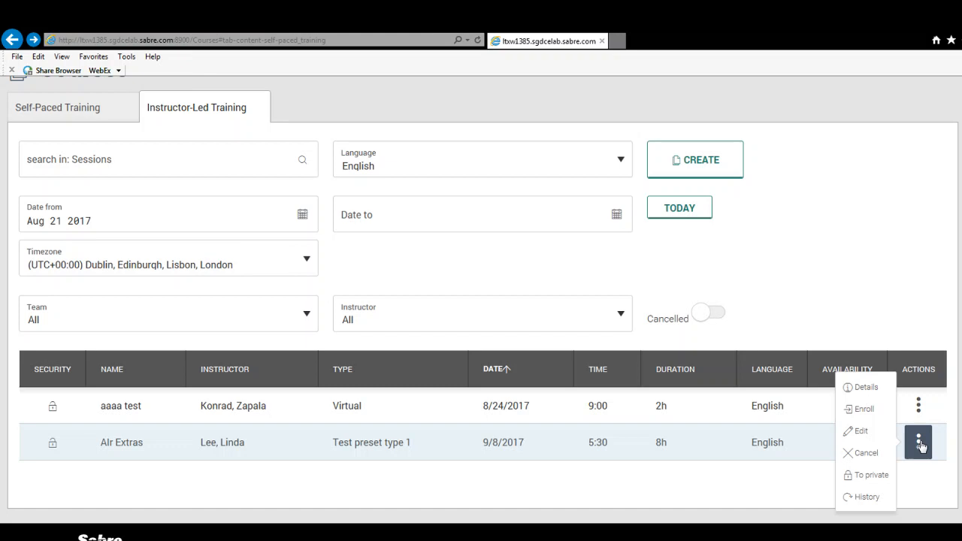
pyautogui.click(865, 389)
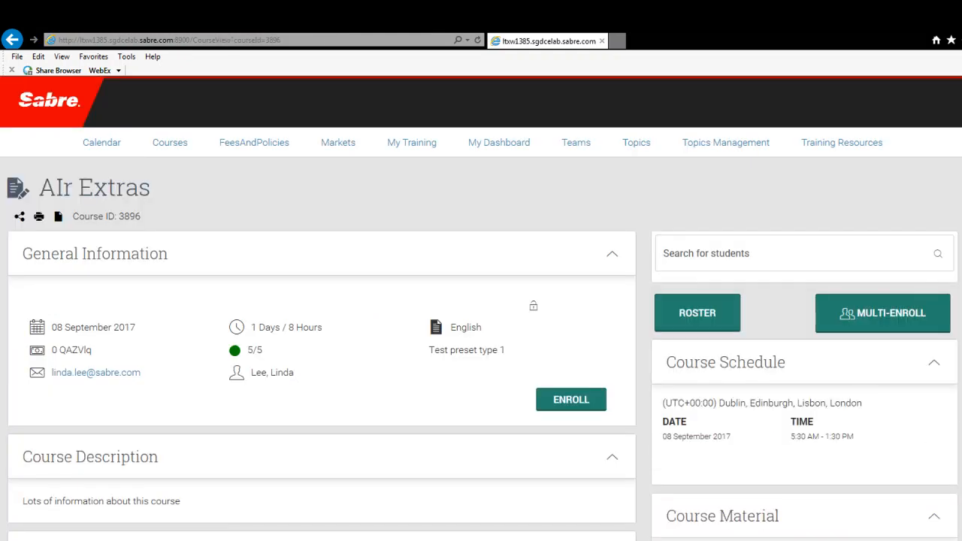
pyautogui.scroll(-1, 481, 308)
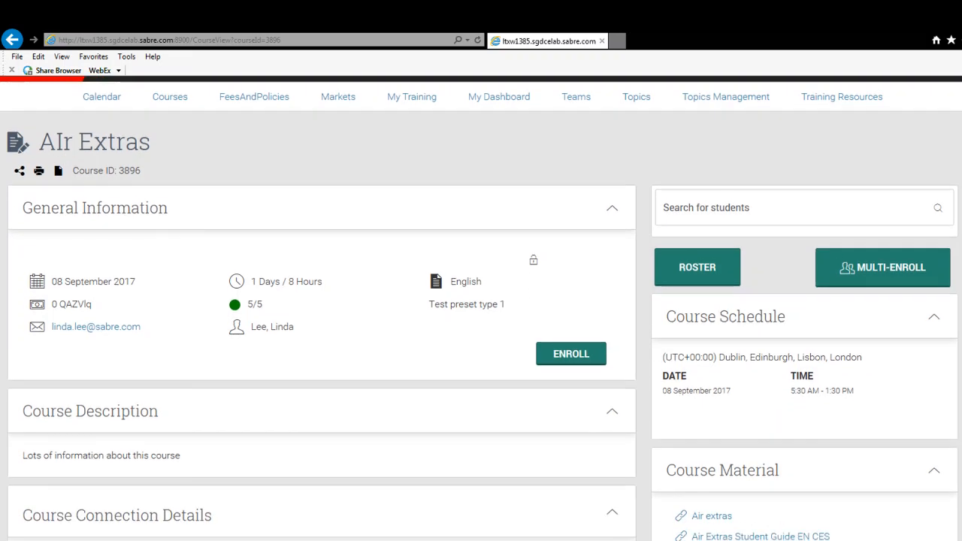
pyautogui.scroll(-1, 481, 309)
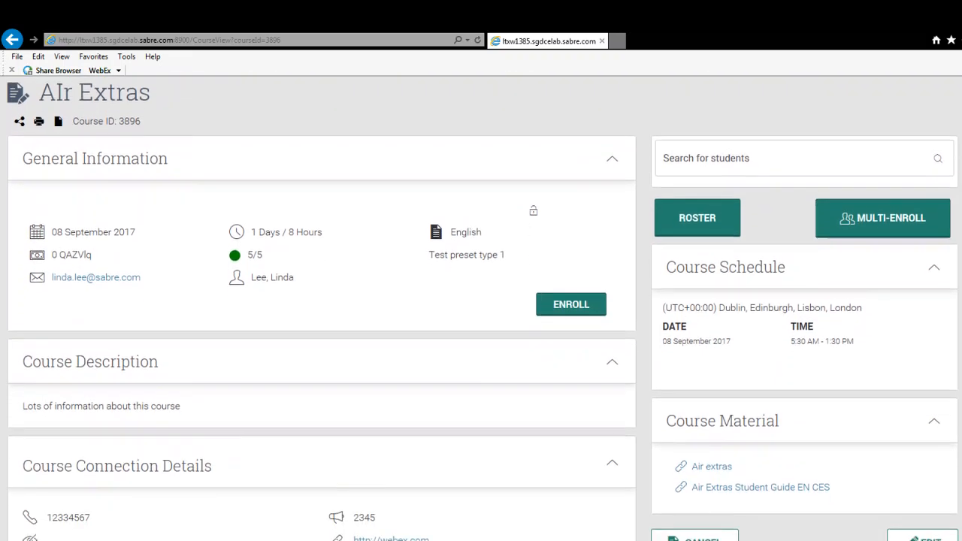
pyautogui.scroll(-2, 481, 308)
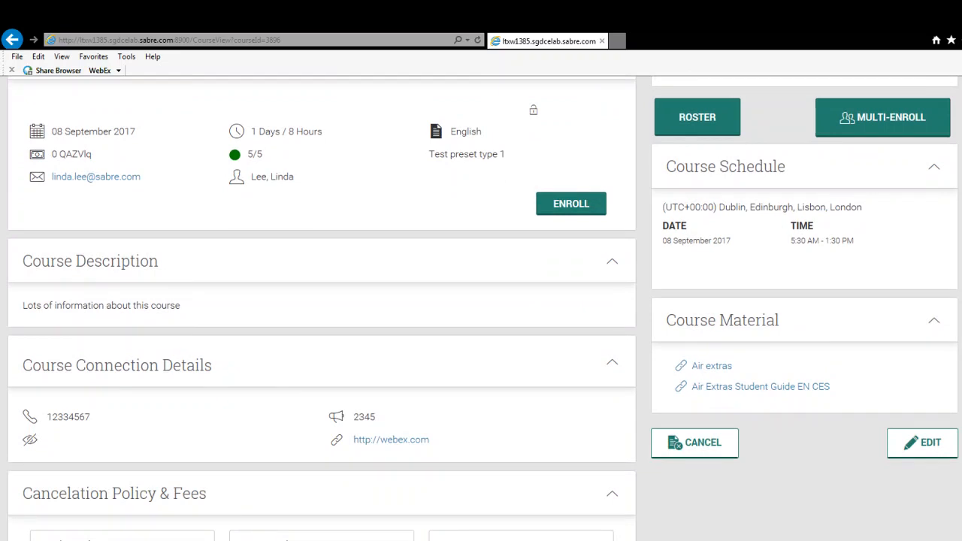
pyautogui.scroll(-3, 481, 309)
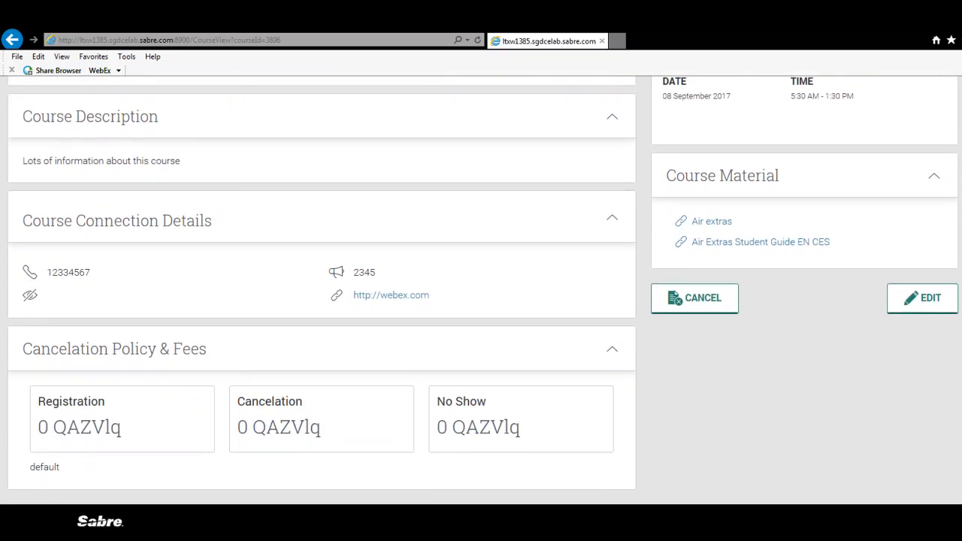
pyautogui.scroll(4, 481, 308)
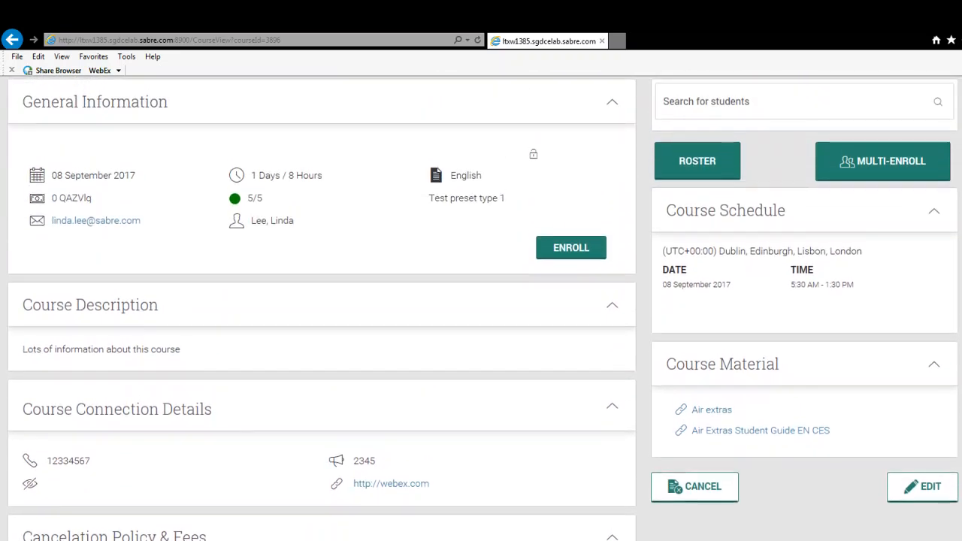
pyautogui.scroll(3, 786, 241)
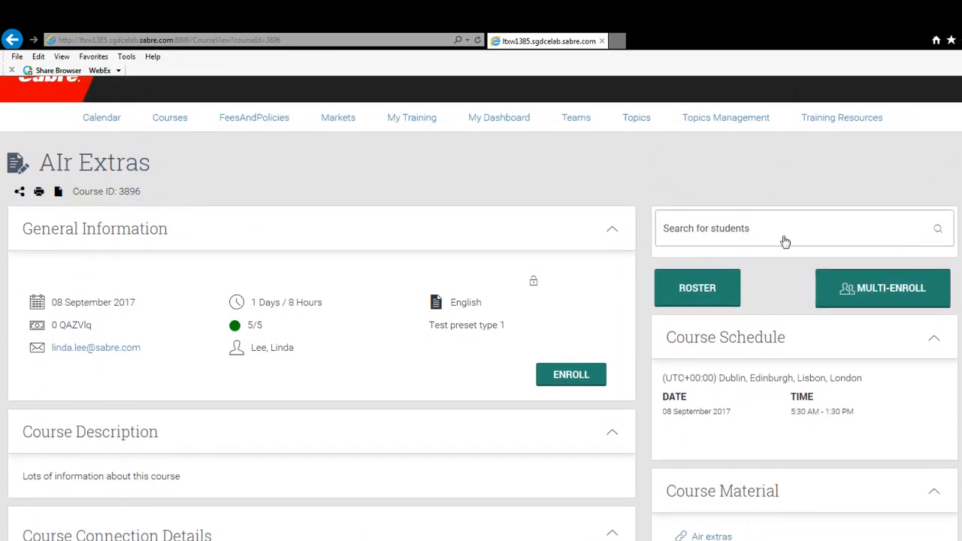
# Search for a student by full name, select the second suggestion, and recommend the AIr Extras course to that student.
pyautogui.click(740, 235)
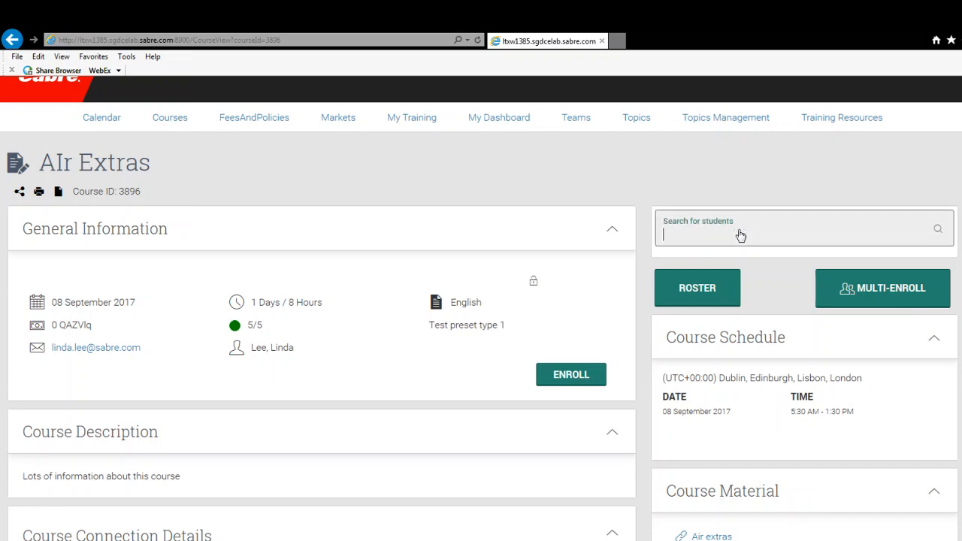
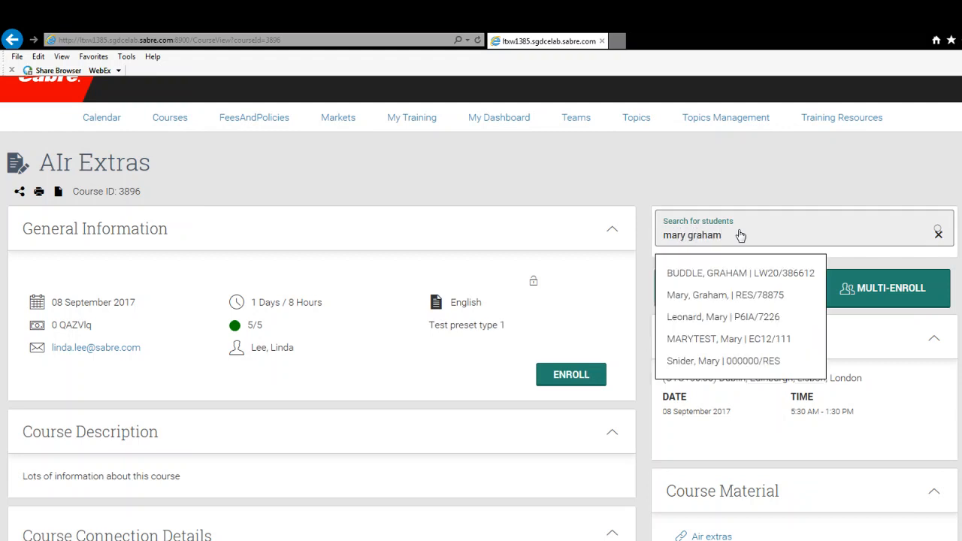
pyautogui.click(727, 298)
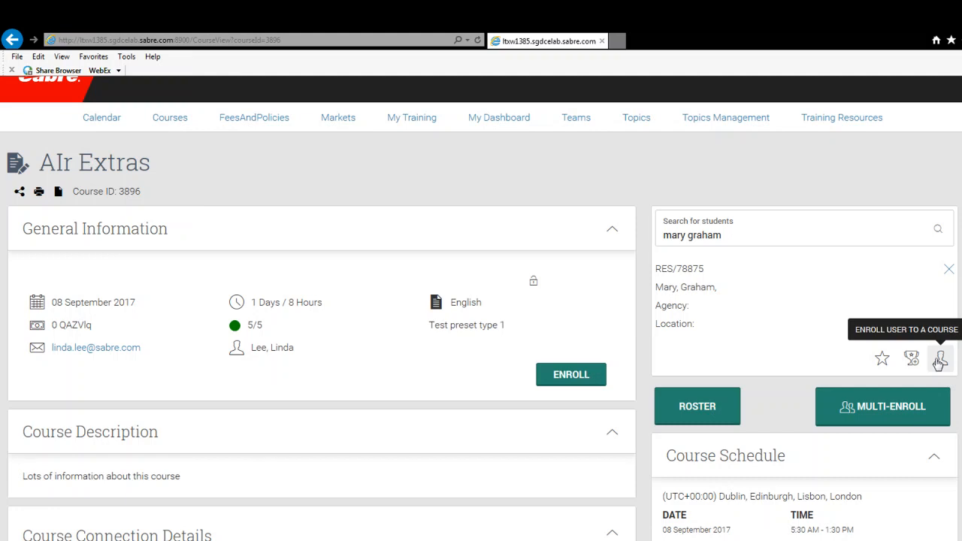
pyautogui.click(883, 361)
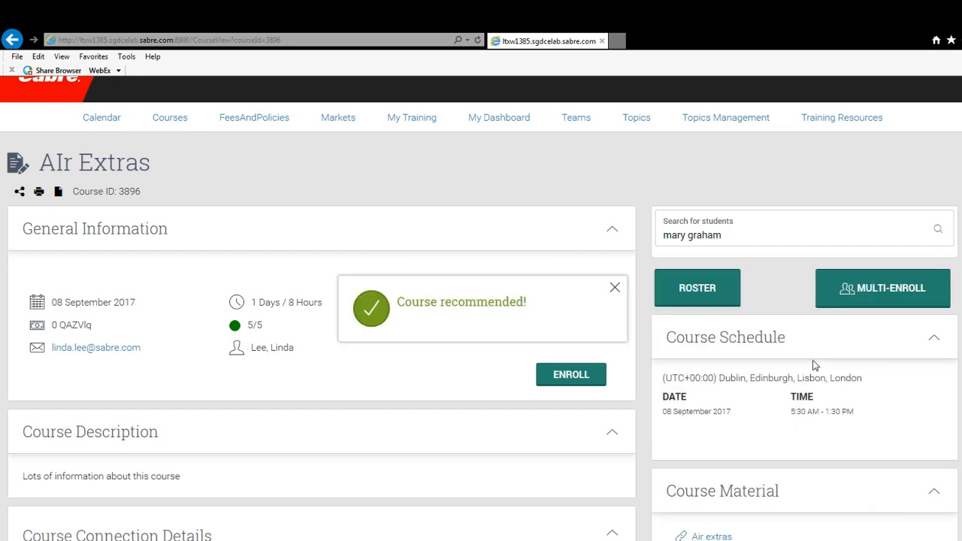
pyautogui.click(617, 290)
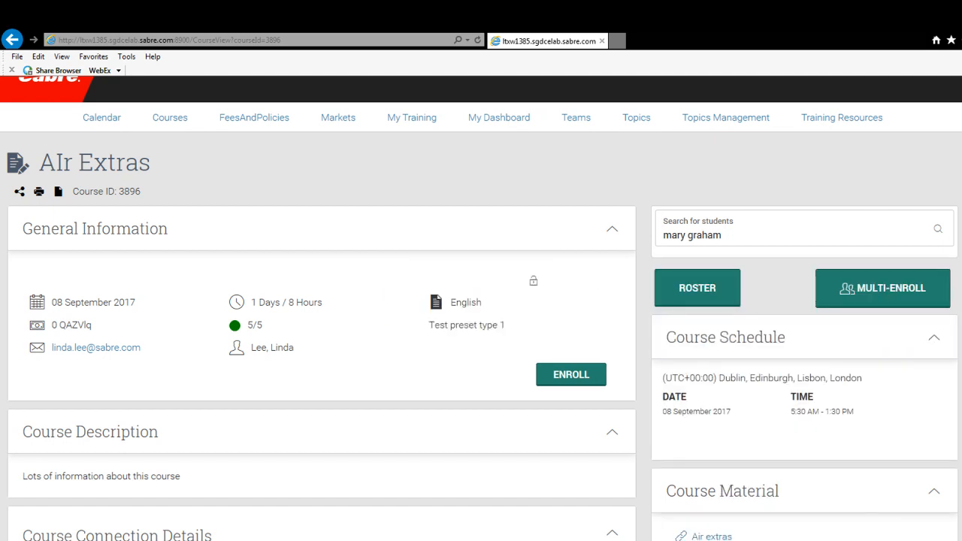
# Open Multi-Enroll for the course, search for a student by first name, and enroll the third agent in the list.
pyautogui.scroll(-3, 481, 308)
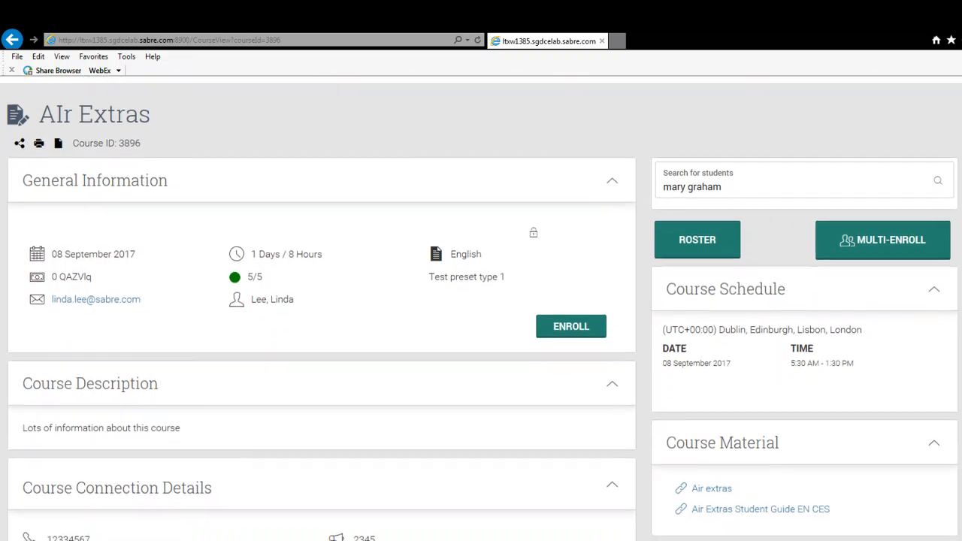
pyautogui.scroll(3, 481, 307)
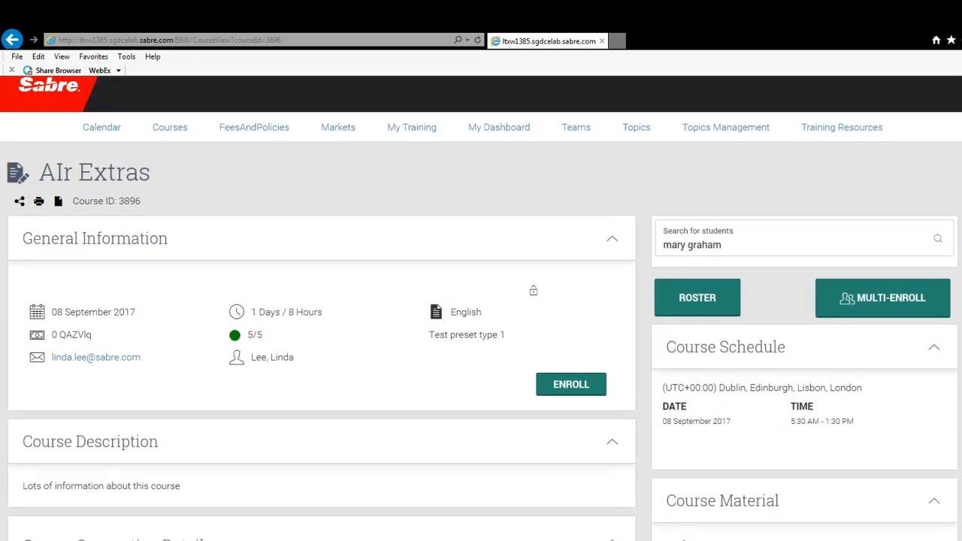
pyautogui.click(884, 298)
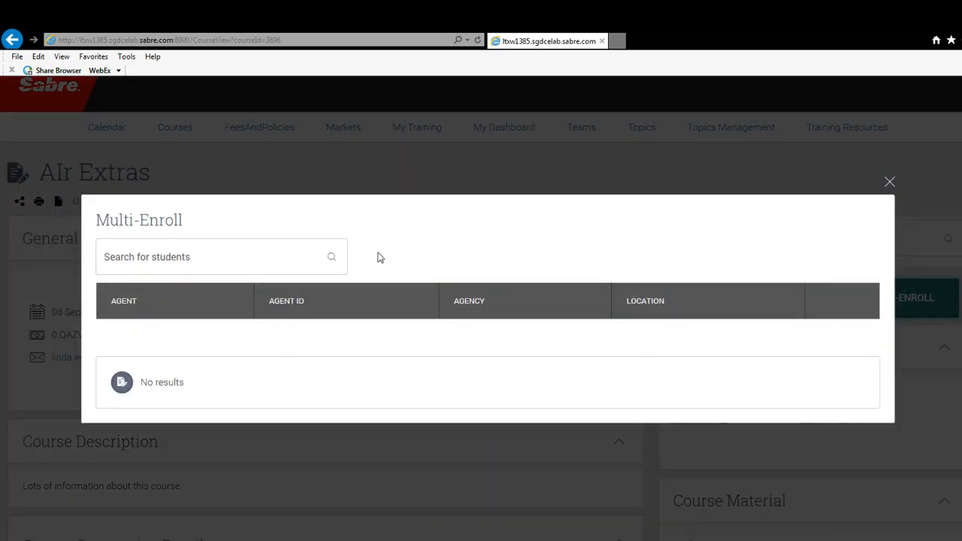
pyautogui.click(267, 263)
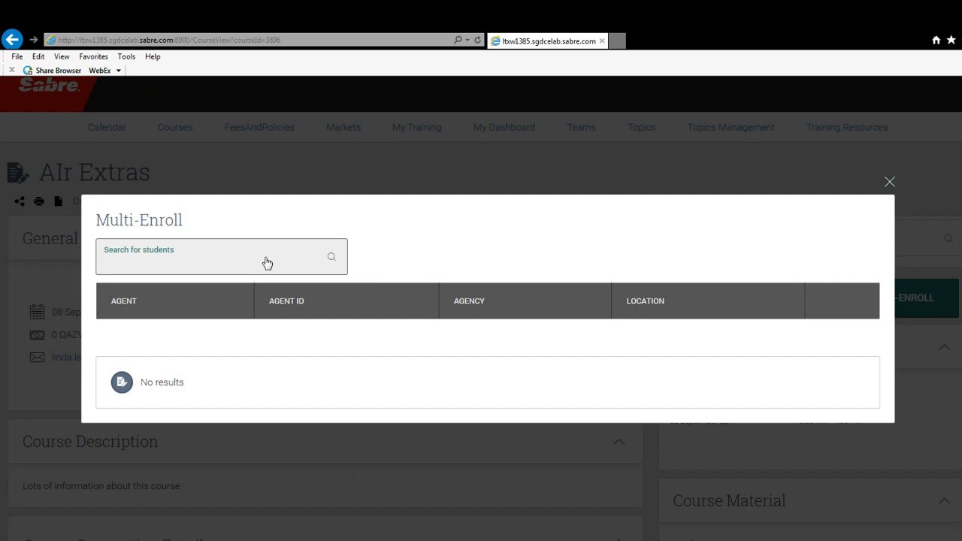
pyautogui.write('brian')
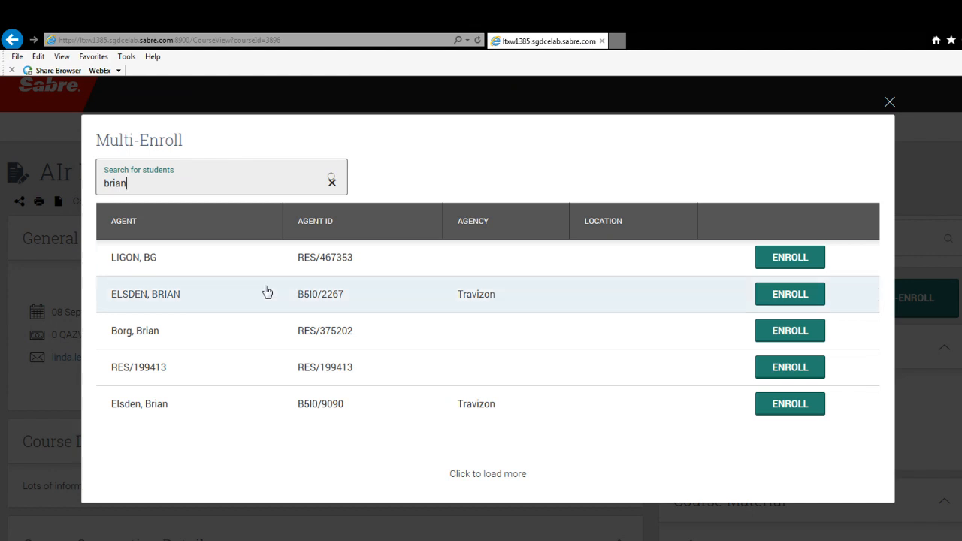
pyautogui.click(806, 339)
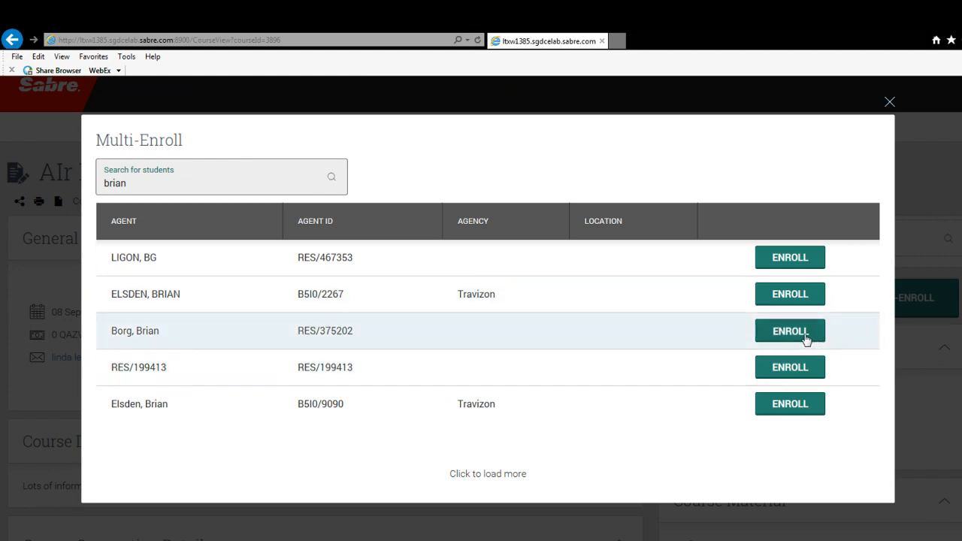
# Replace the Multi-Enroll search text with a different student's first name.
pyautogui.click(168, 188)
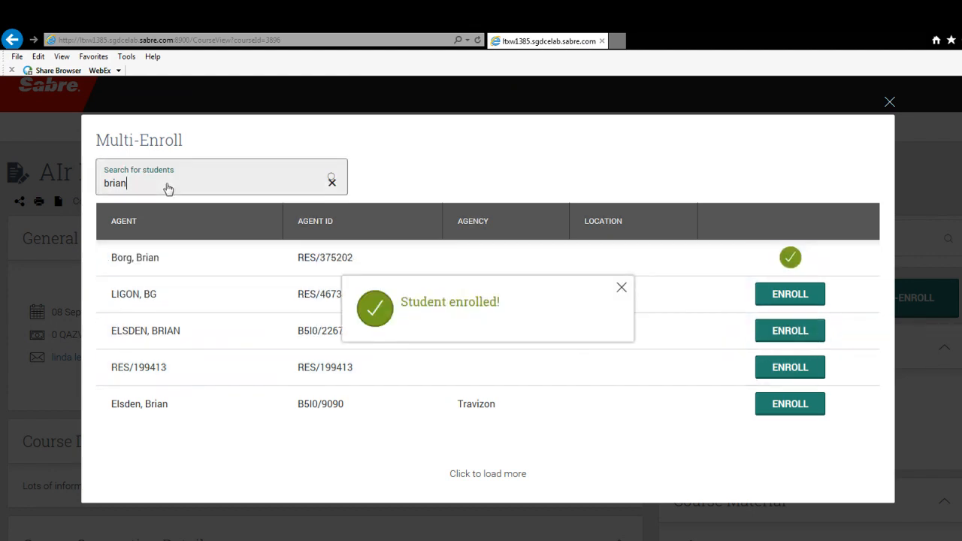
pyautogui.moveTo(168, 188); pyautogui.dragTo(97, 193)
pyautogui.write('mar')
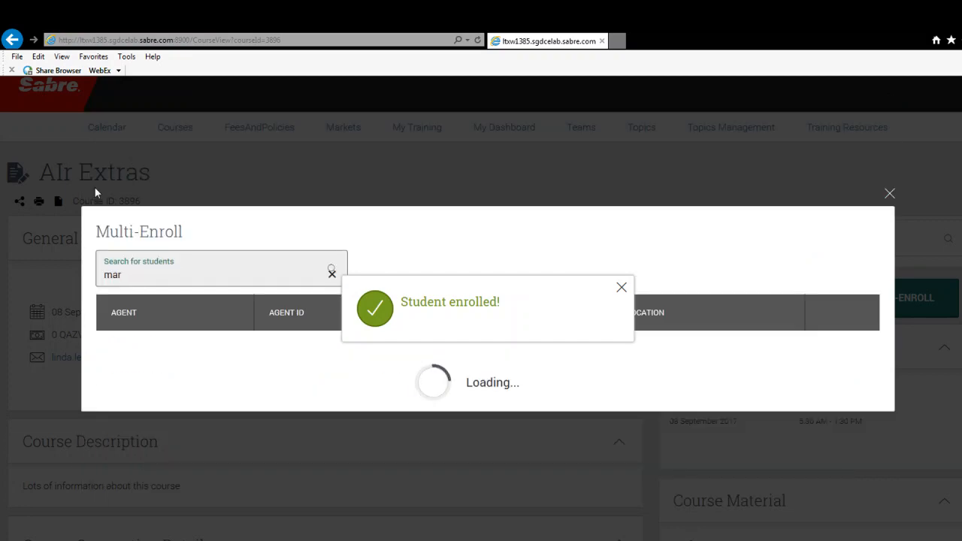
pyautogui.write('ek')
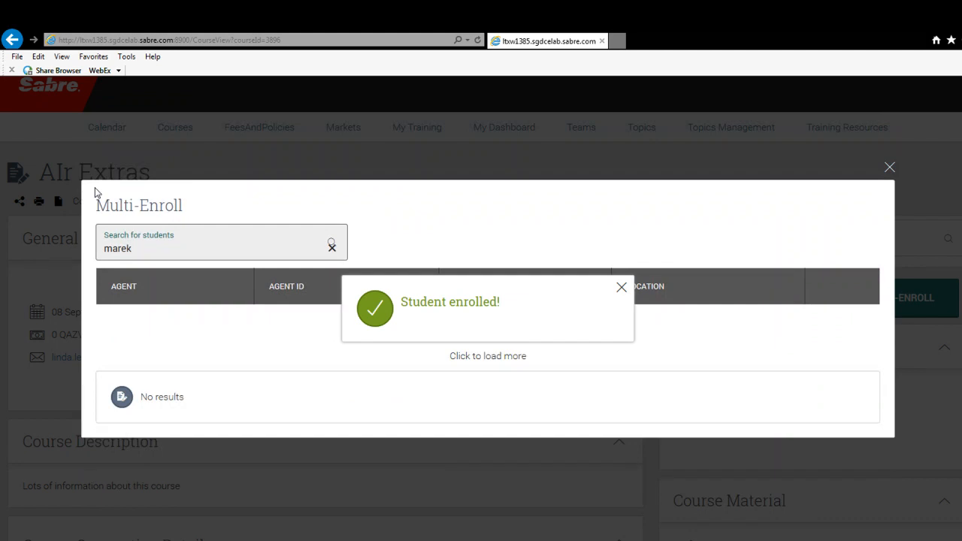
# Search instead for the student the course was recommended to, enroll the first agent in the list, and close Multi-Enroll.
pyautogui.press('BackSpace')
pyautogui.press('BackSpace')
pyautogui.press('BackSpace')
pyautogui.press('BackSpace')
pyautogui.press('BackSpace')
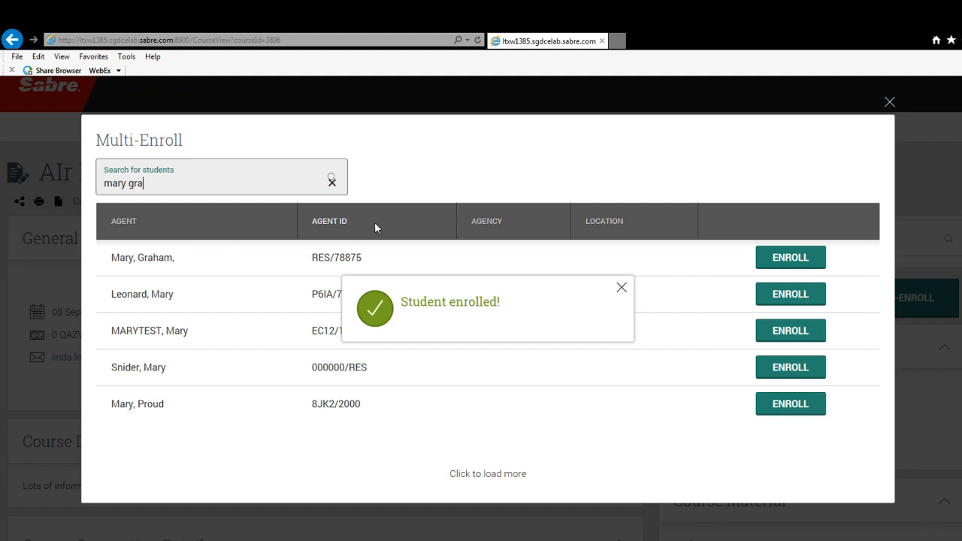
pyautogui.click(622, 288)
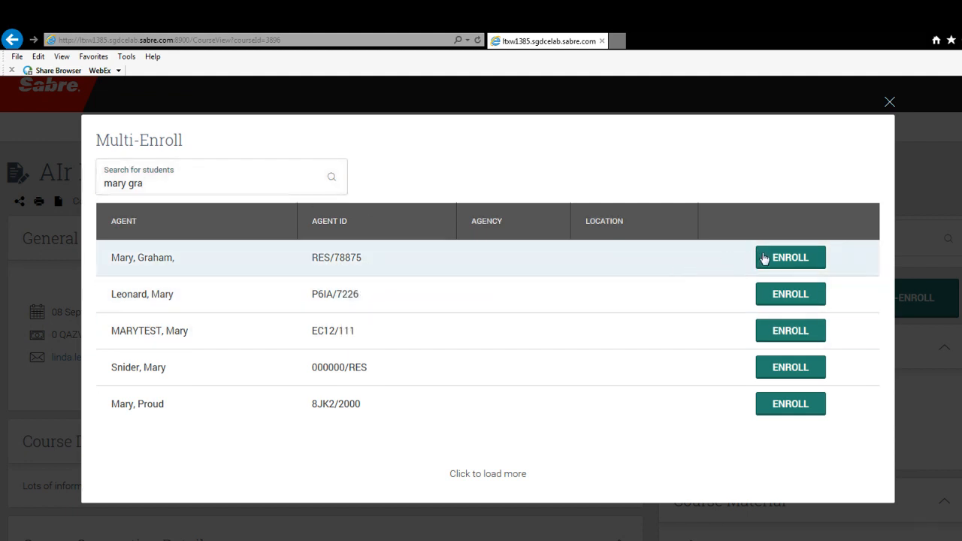
pyautogui.click(792, 260)
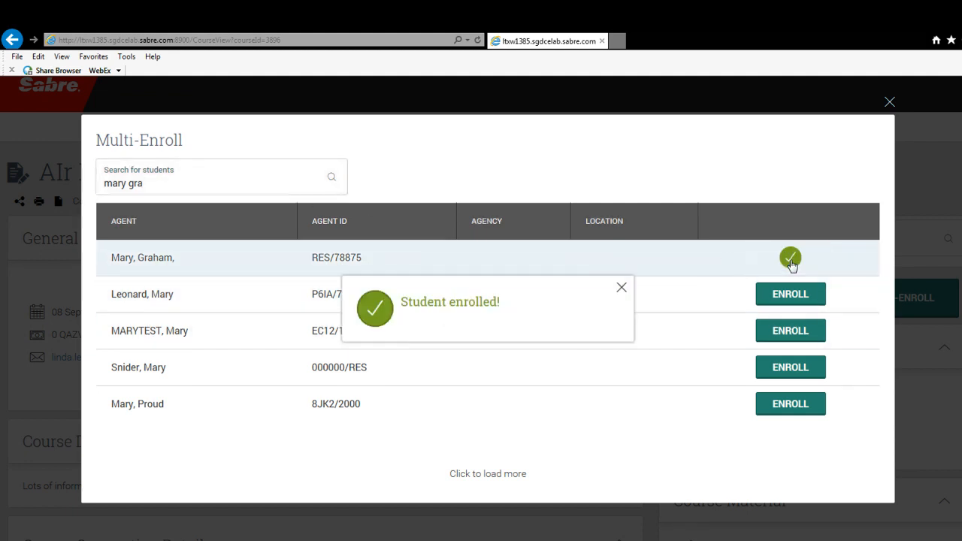
pyautogui.click(621, 289)
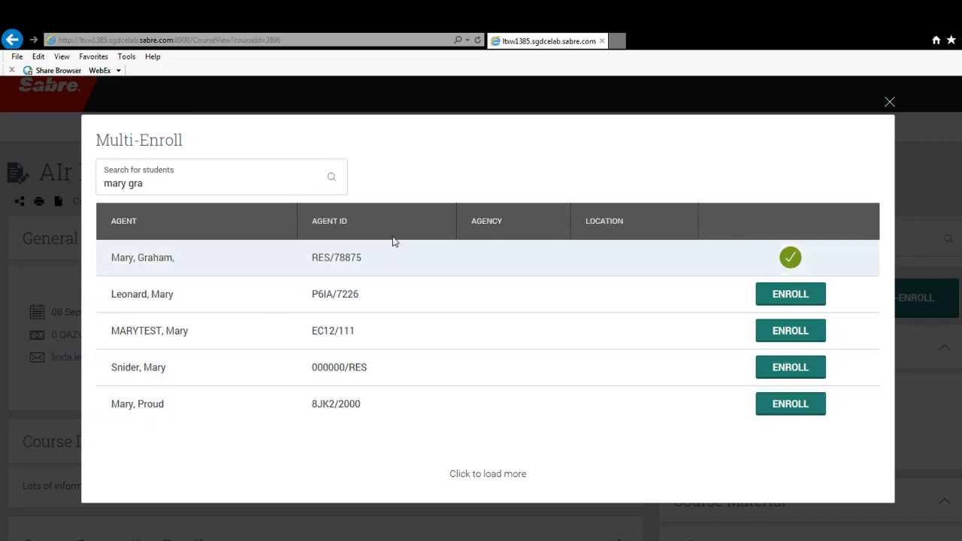
pyautogui.click(890, 102)
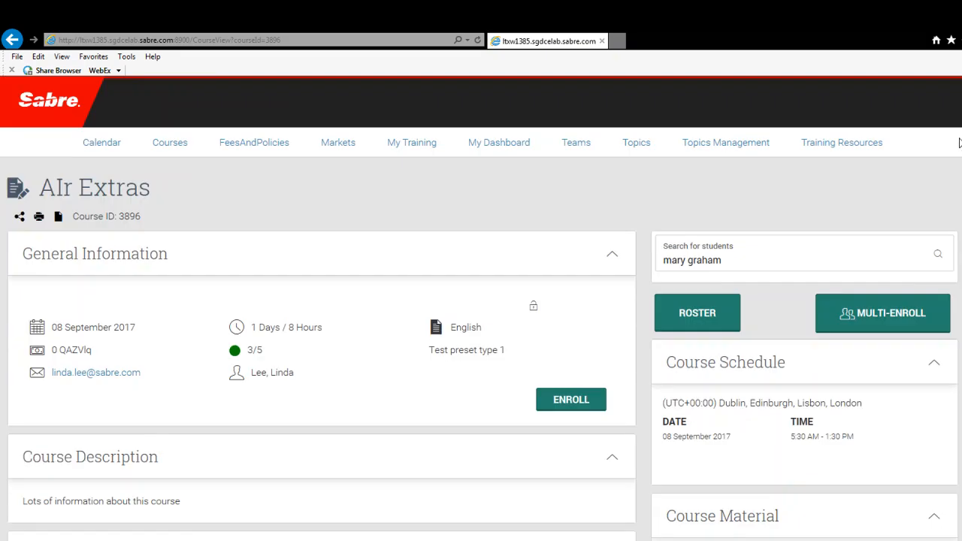
# Reopen Multi-Enroll to check the list of agents still available for enrollment, and close it.
pyautogui.scroll(-2, 482, 308)
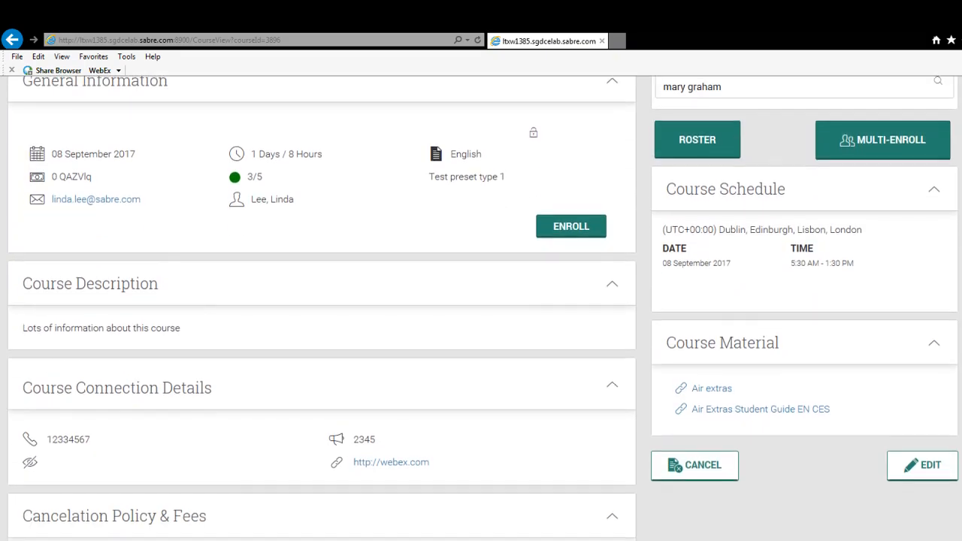
pyautogui.scroll(1, 481, 309)
pyautogui.scroll(-1, 481, 308)
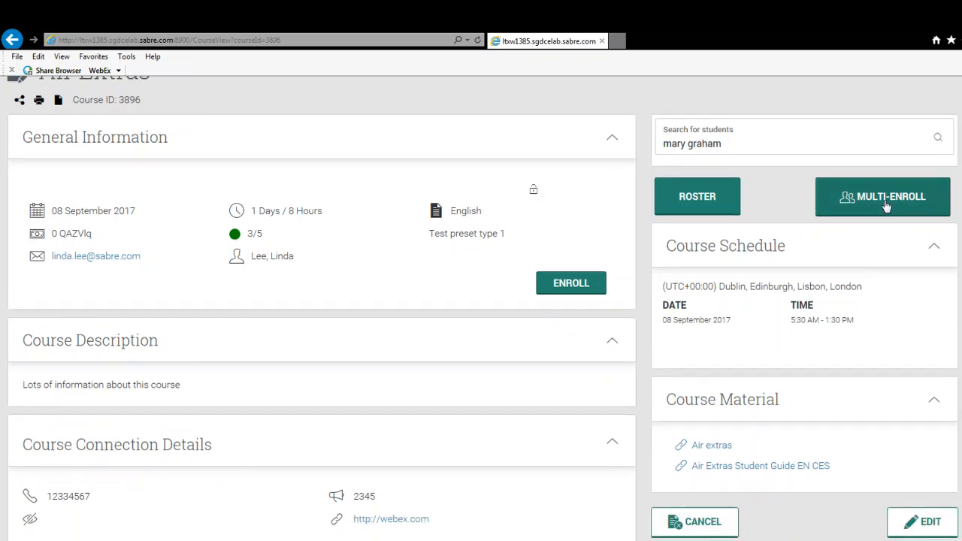
pyautogui.click(887, 206)
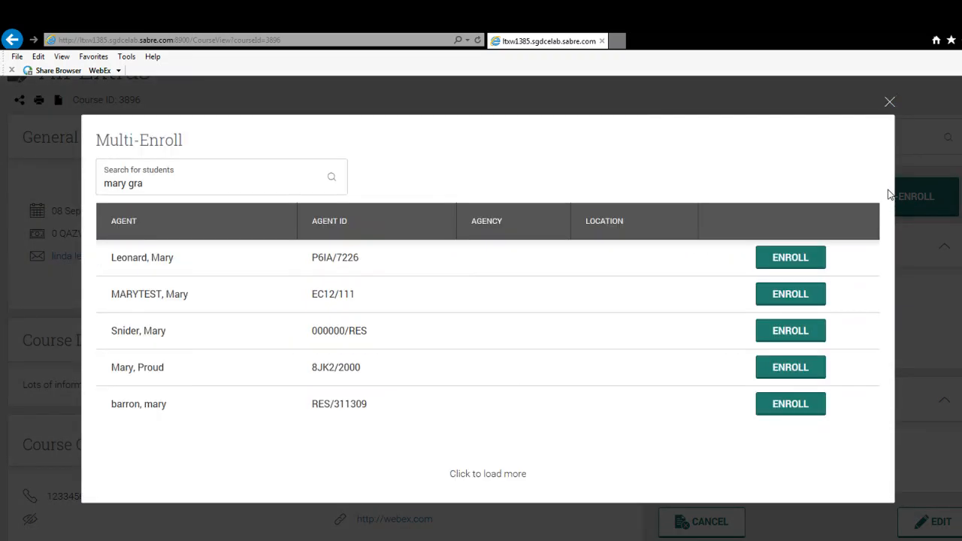
pyautogui.click(890, 101)
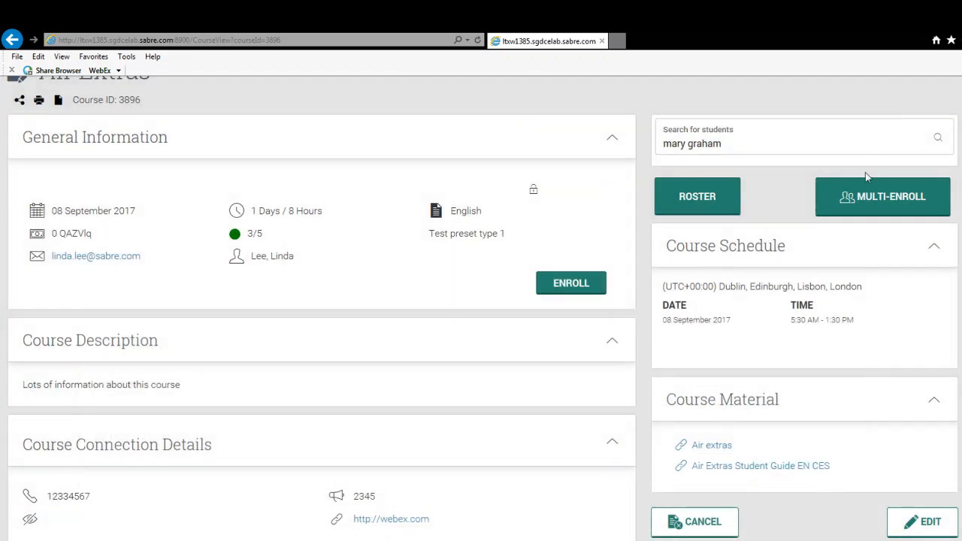
# Open the course roster of AIr Extras and view the enrolled students and available roster actions.
pyautogui.click(718, 204)
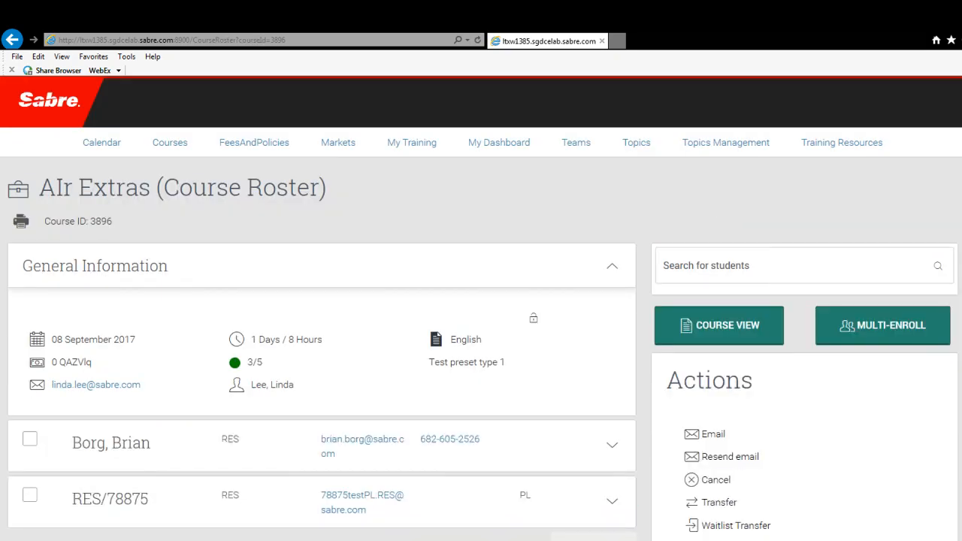
pyautogui.scroll(-2, 481, 308)
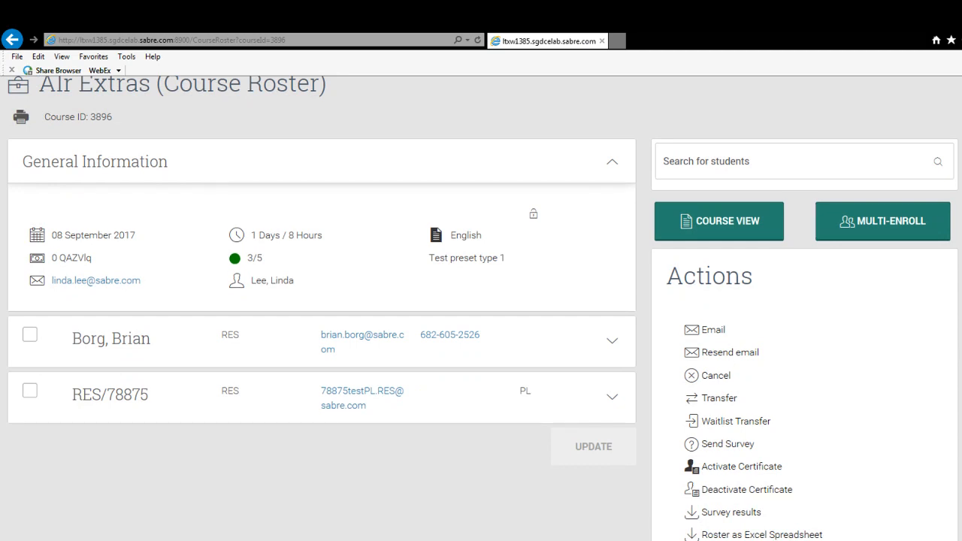
# Expand the first student's entry in the roster to show the course status and fee options.
pyautogui.scroll(1, 481, 308)
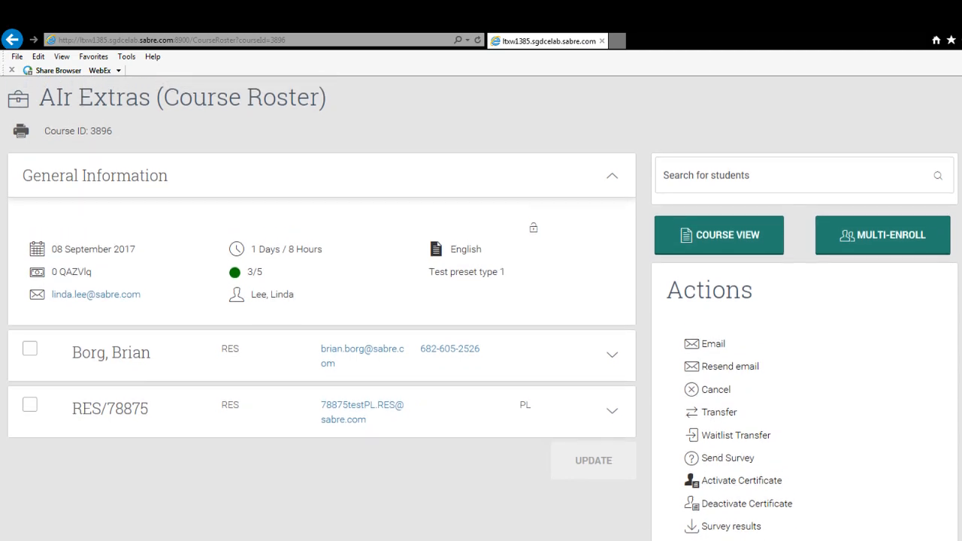
pyautogui.scroll(1, 481, 309)
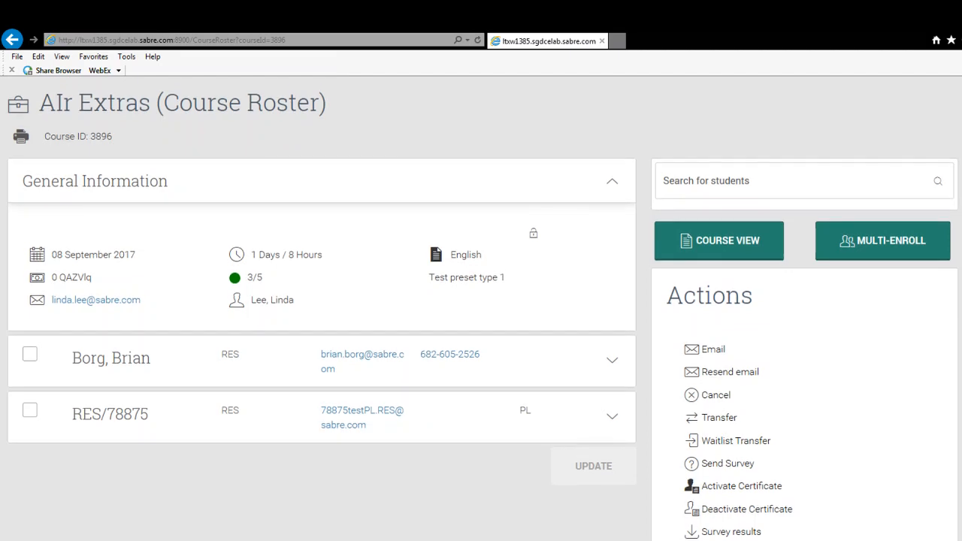
pyautogui.click(614, 365)
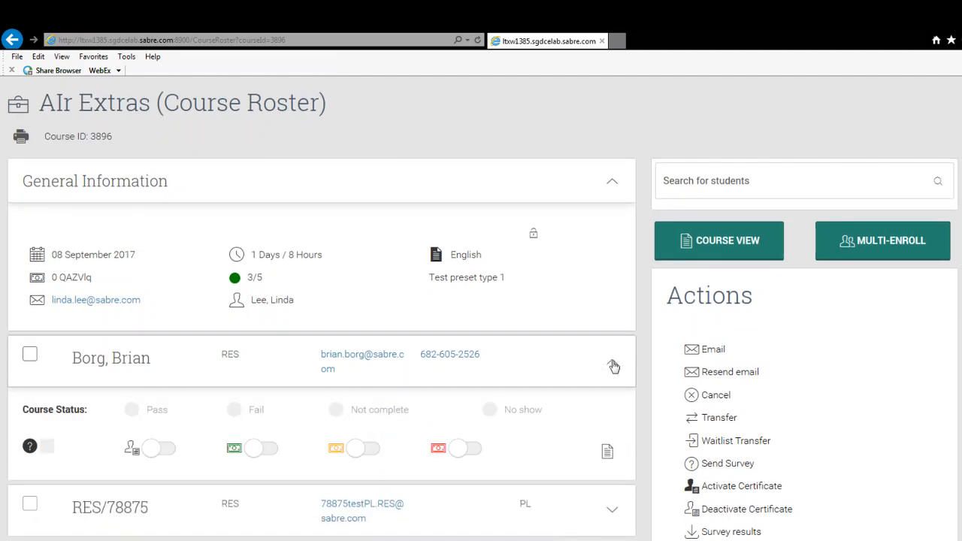
pyautogui.scroll(-1, 613, 365)
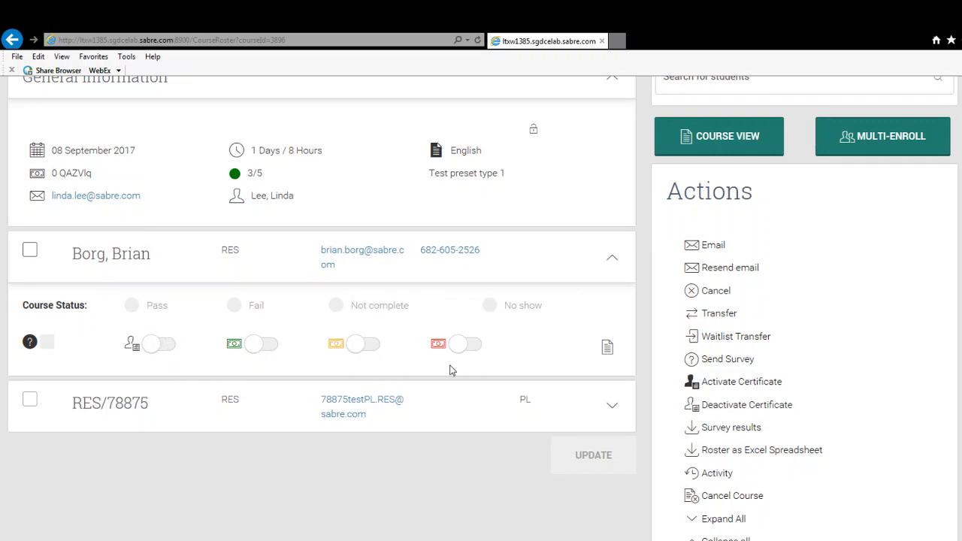
# Switch on the first student's certificate, participation fee and yellow fee options, and switch all three off again.
pyautogui.click(168, 346)
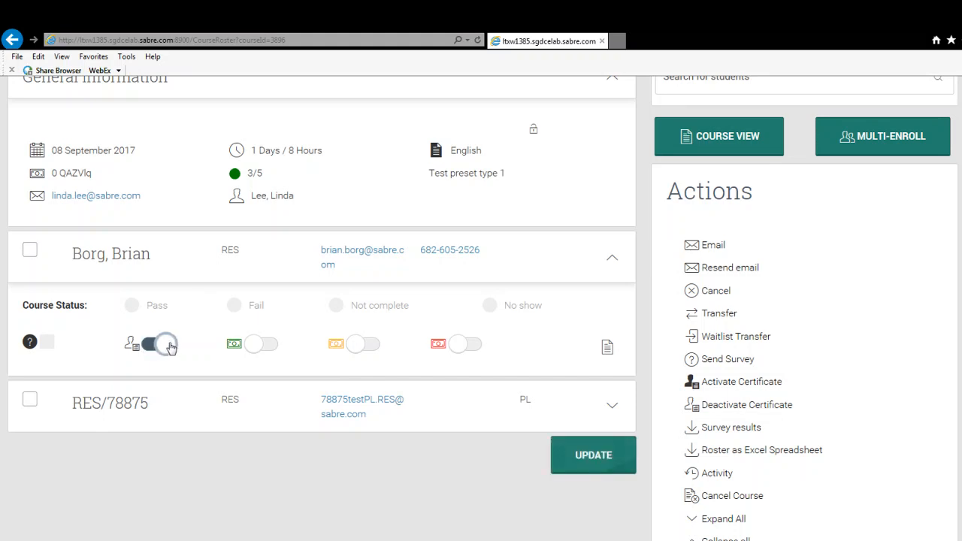
pyautogui.click(272, 346)
pyautogui.click(370, 347)
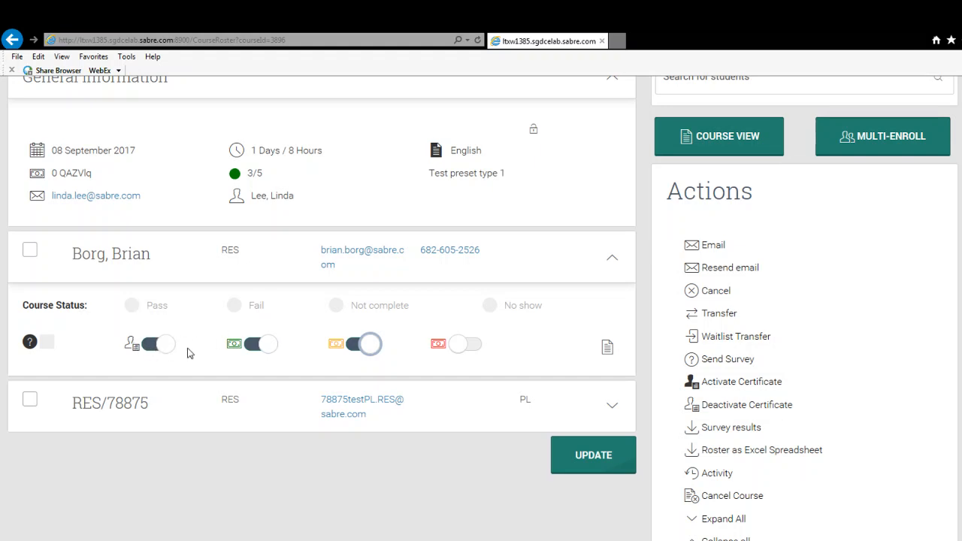
pyautogui.click(156, 344)
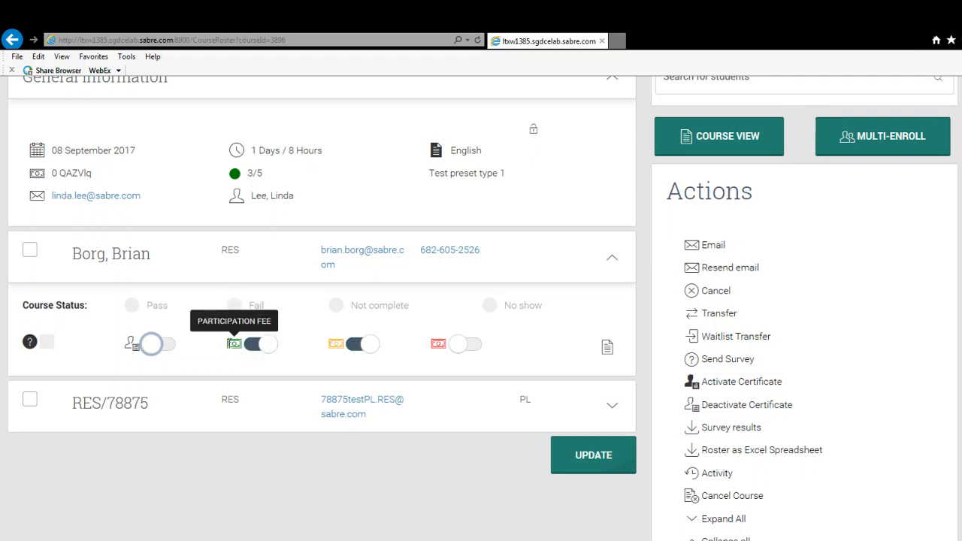
pyautogui.click(249, 349)
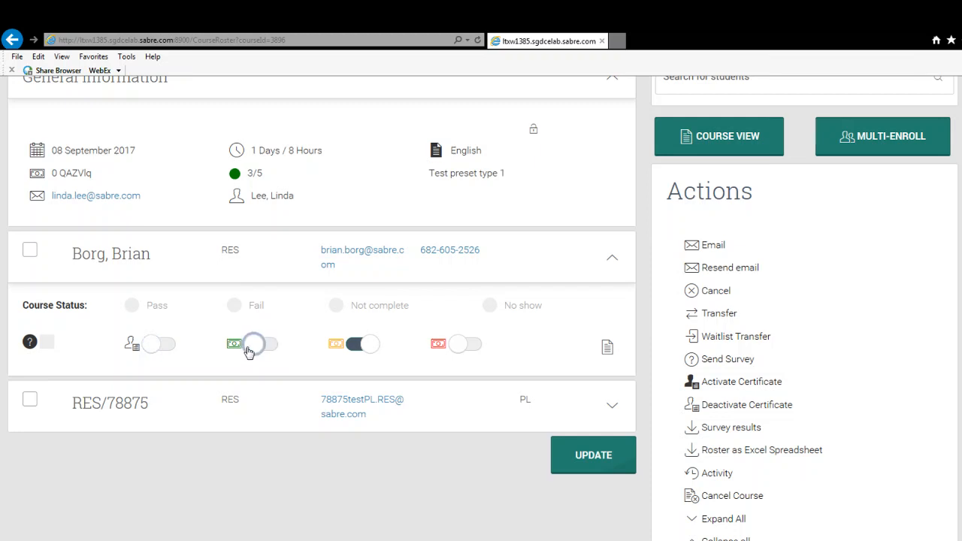
pyautogui.click(358, 350)
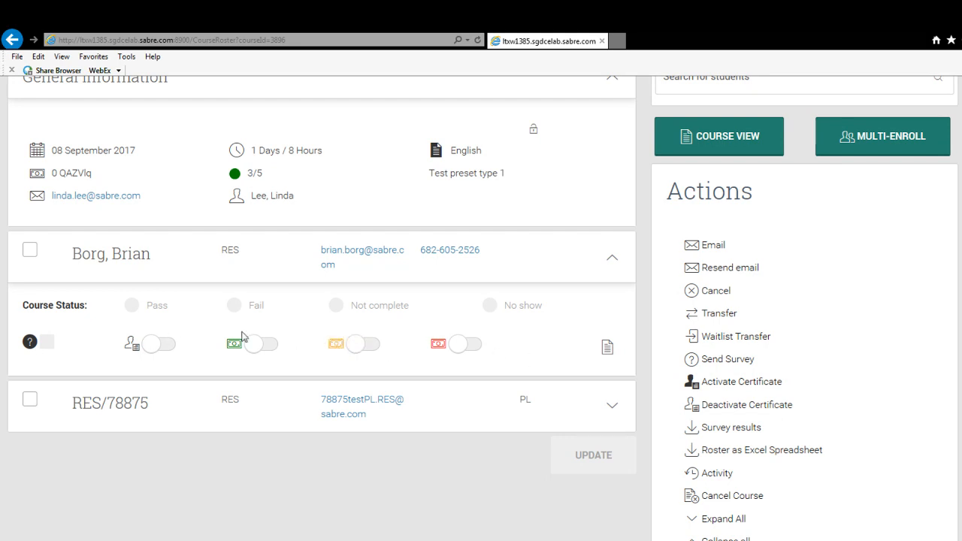
# Add the note "Got full marks" to the first student's roster entry and save it.
pyautogui.click(609, 350)
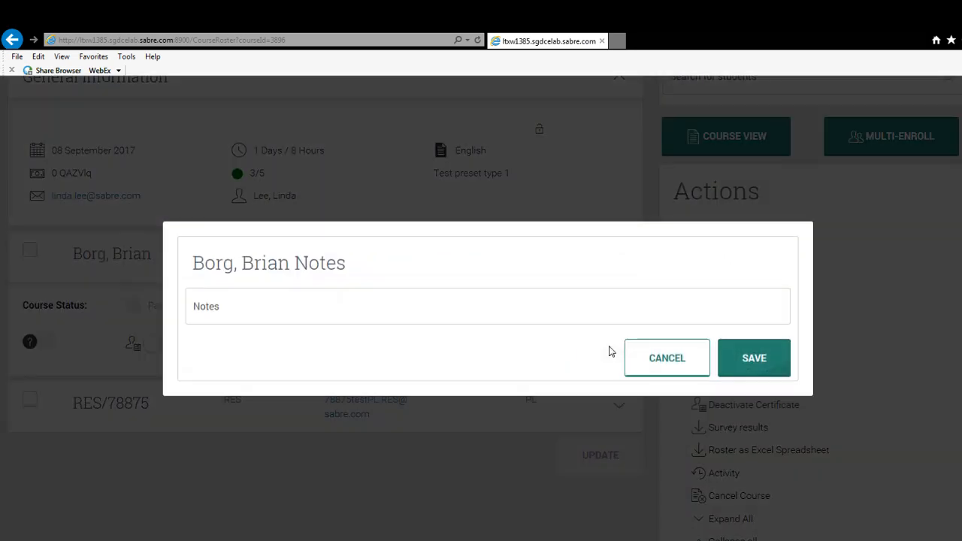
pyautogui.click(493, 310)
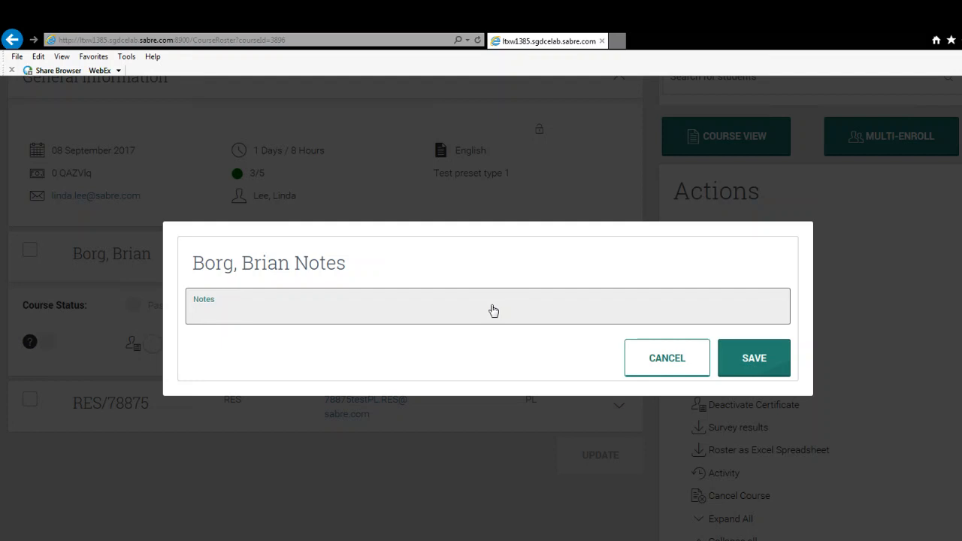
pyautogui.write('Got full marks')
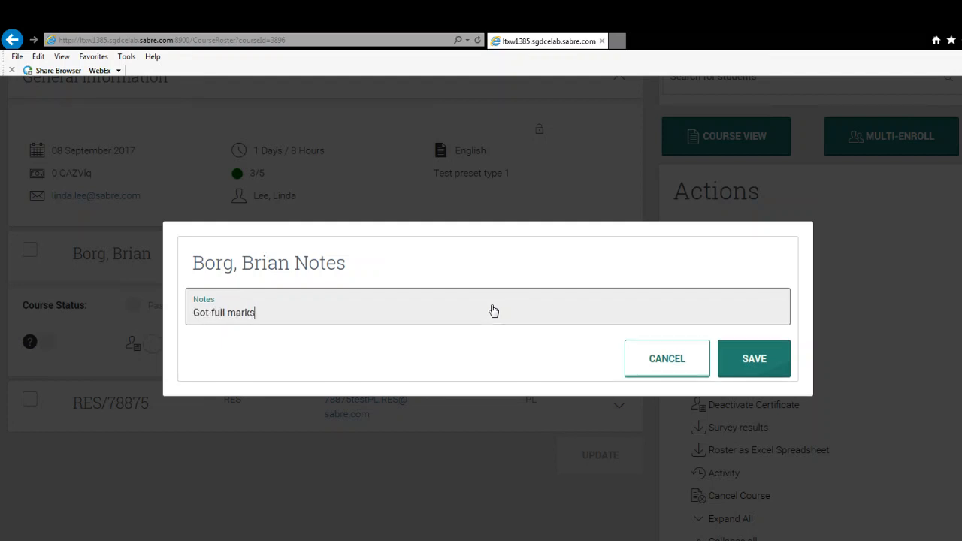
pyautogui.click(754, 361)
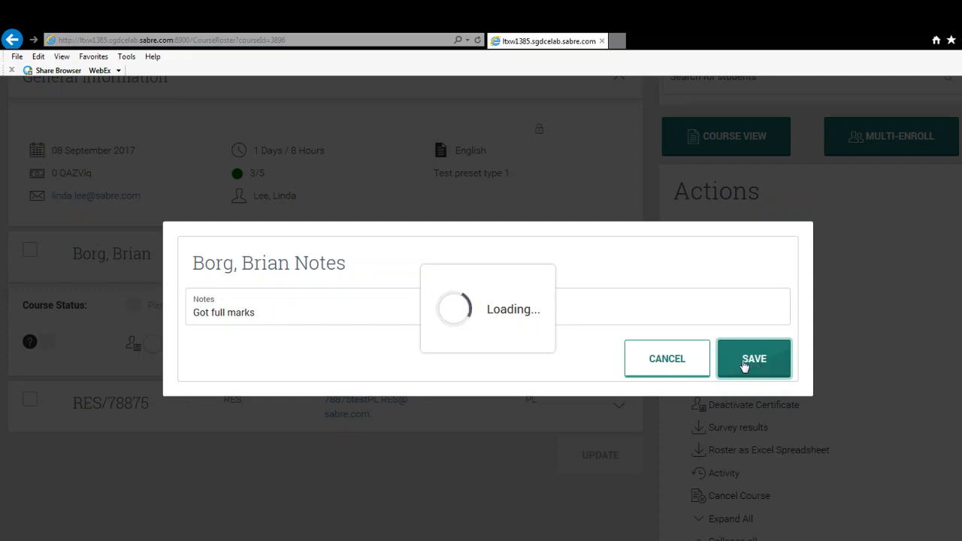
# Select the second student in the roster and cancel that student's enrollment with a notification.
pyautogui.scroll(-1, 481, 308)
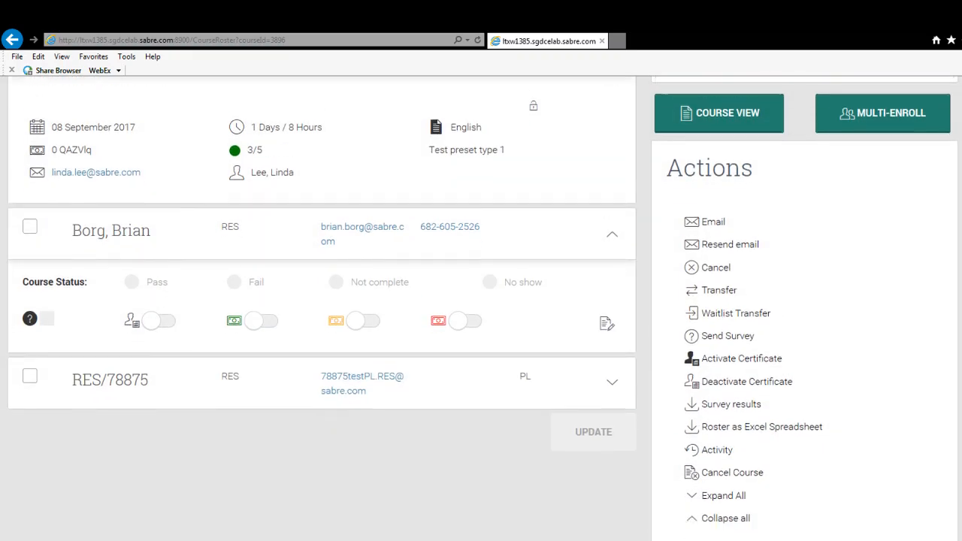
pyautogui.scroll(1, 481, 308)
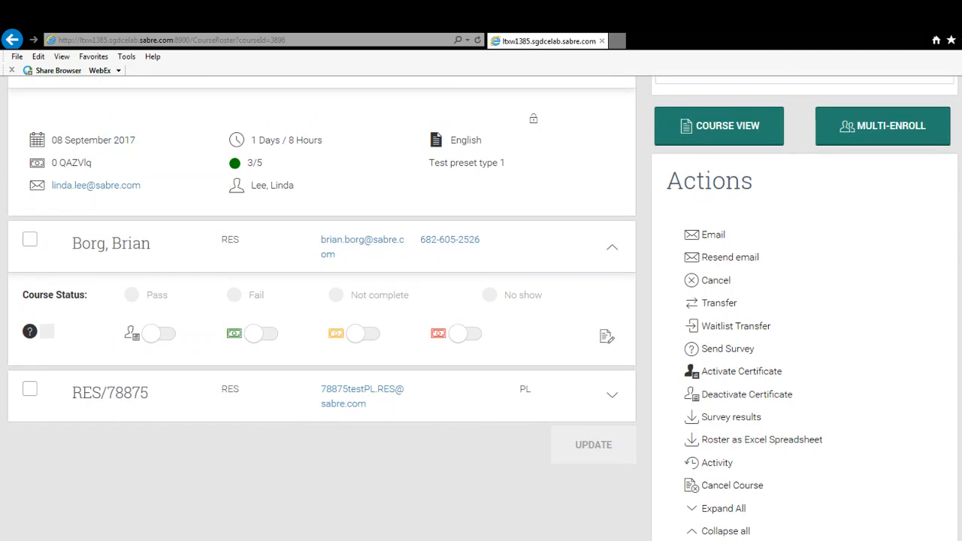
pyautogui.scroll(3, 481, 308)
pyautogui.scroll(-2, 481, 308)
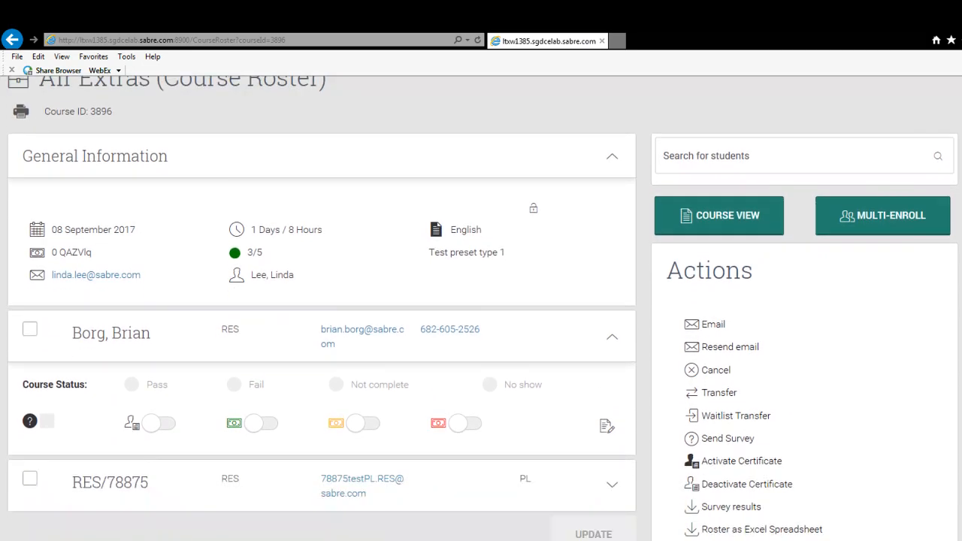
pyautogui.scroll(-2, 481, 308)
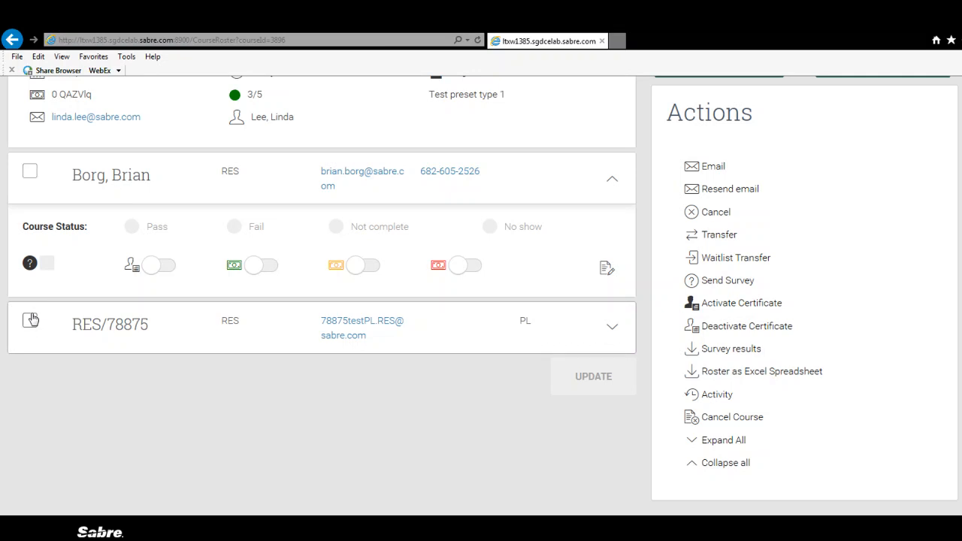
pyautogui.click(714, 213)
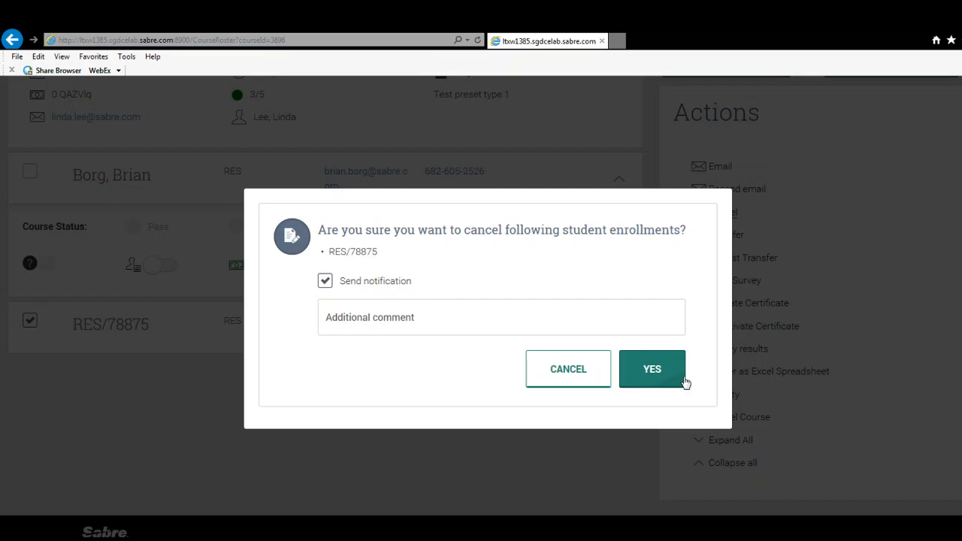
pyautogui.click(652, 369)
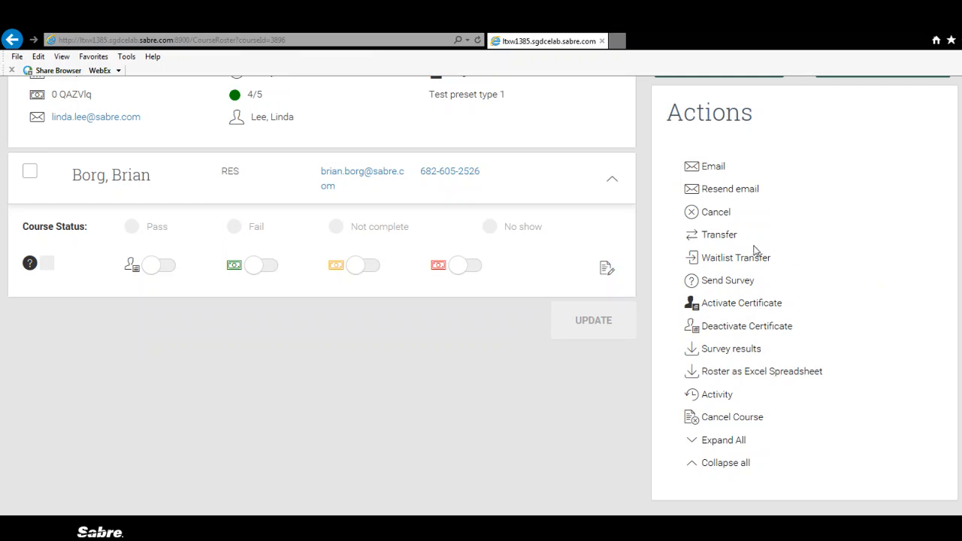
# Transfer the course to a different instructor from the team and dismiss the confirmation message.
pyautogui.click(720, 235)
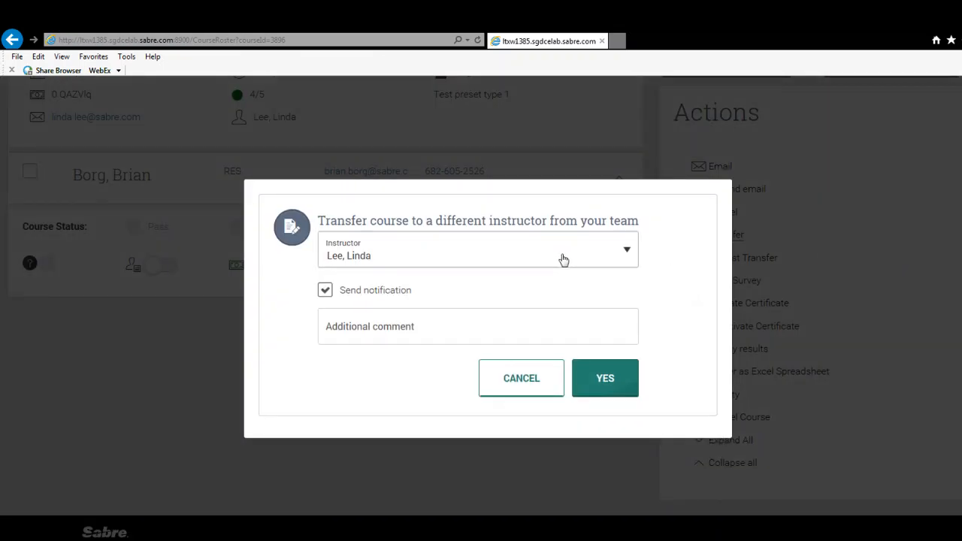
pyautogui.click(563, 260)
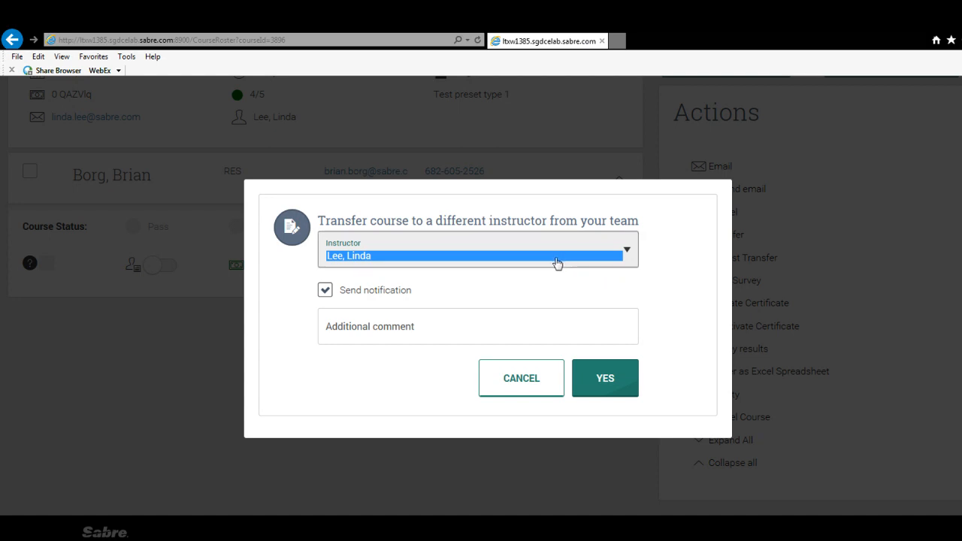
pyautogui.click(460, 326)
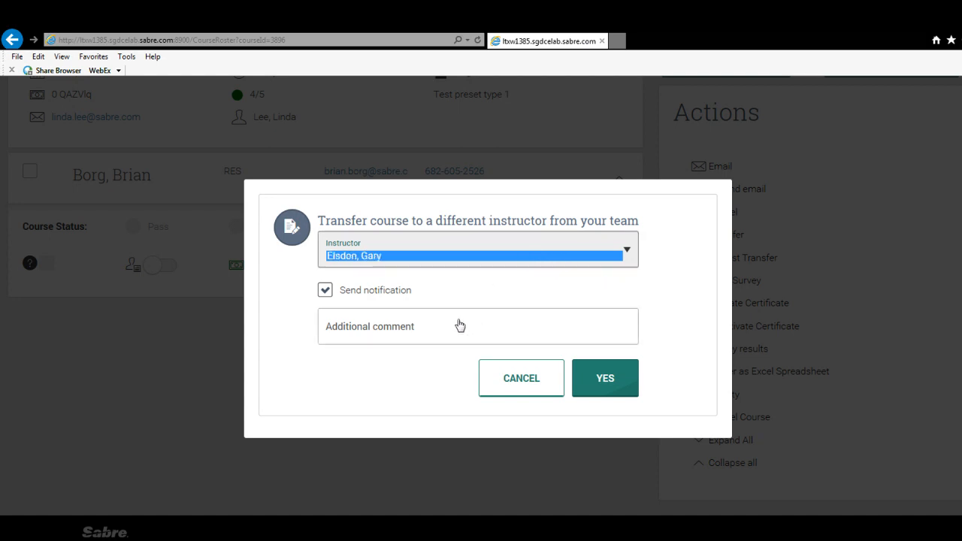
pyautogui.click(601, 381)
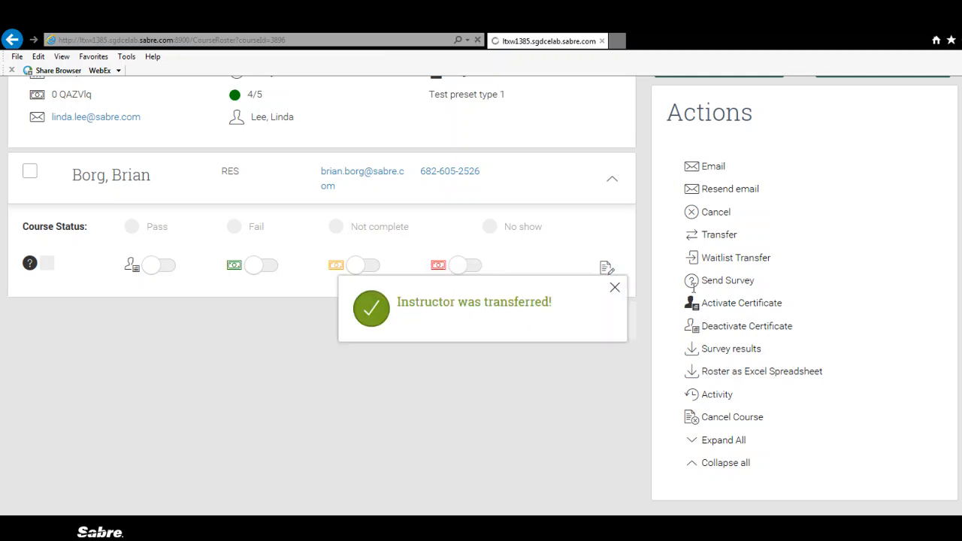
pyautogui.click(616, 287)
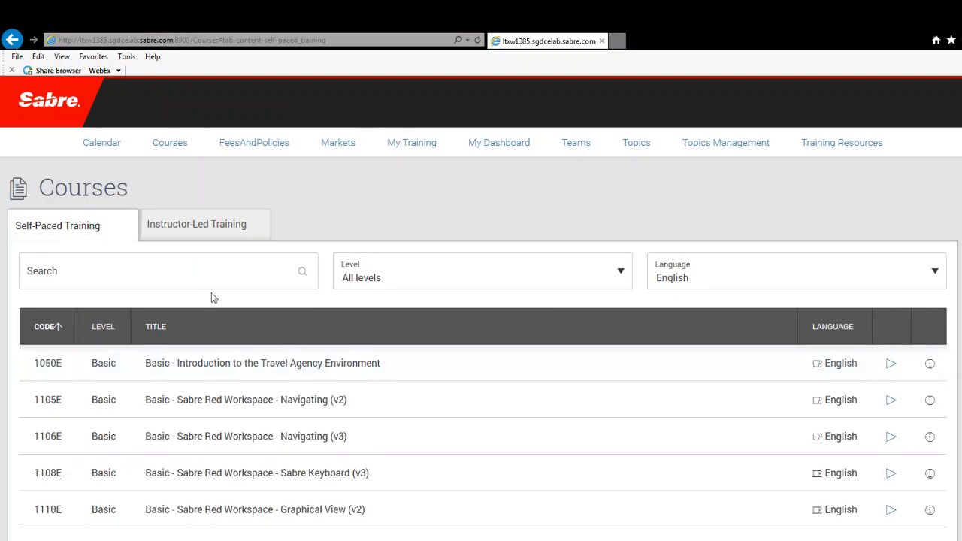
# Open the details of AIr Extras from the Instructor-Led Training list and go to its roster.
pyautogui.click(209, 232)
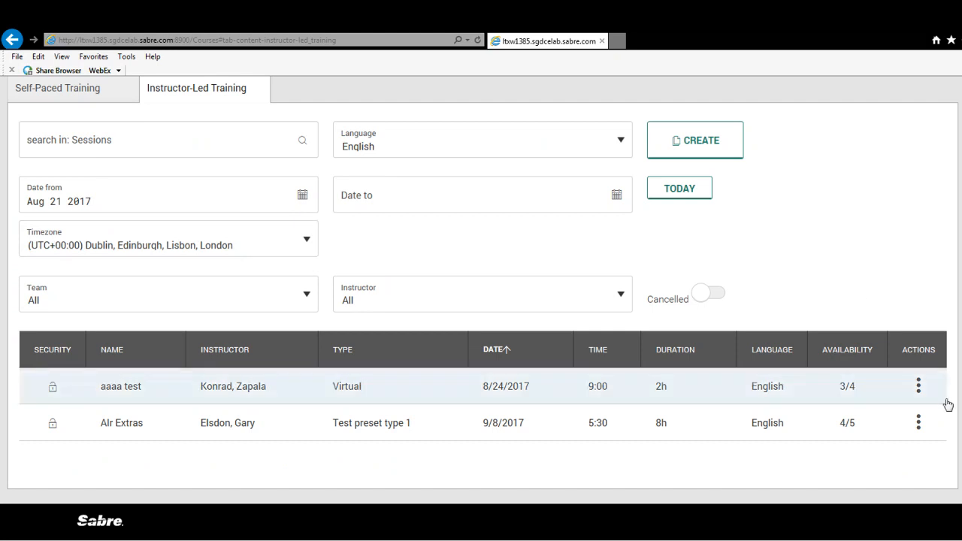
pyautogui.click(919, 423)
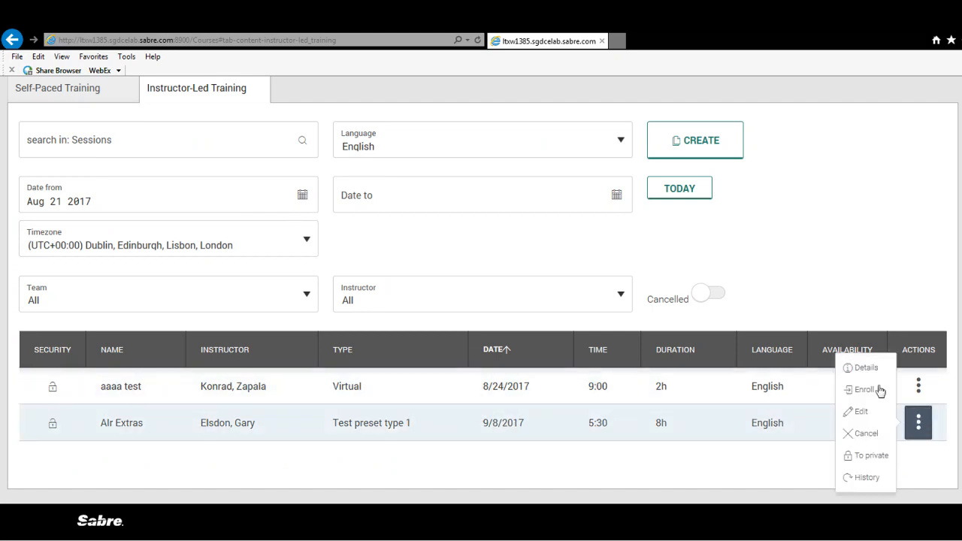
pyautogui.click(863, 354)
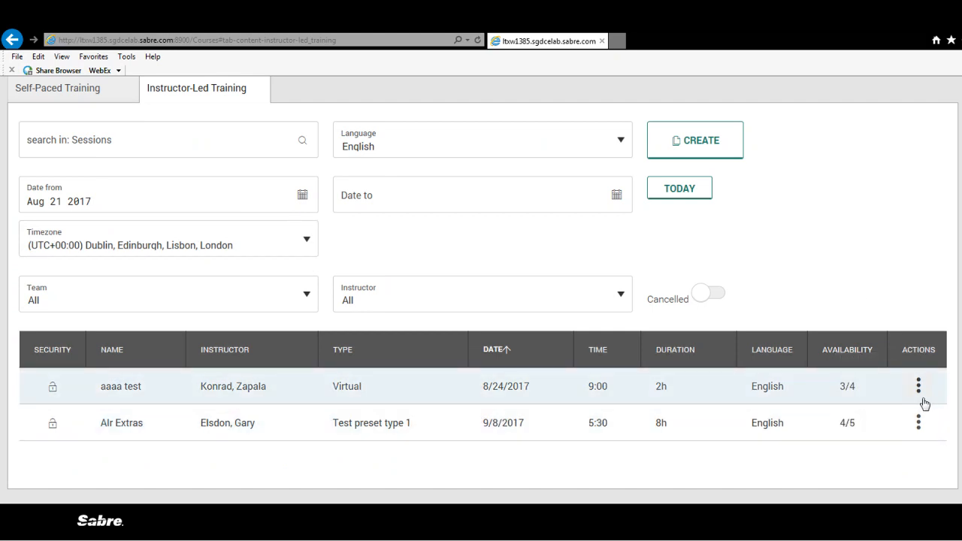
pyautogui.click(924, 422)
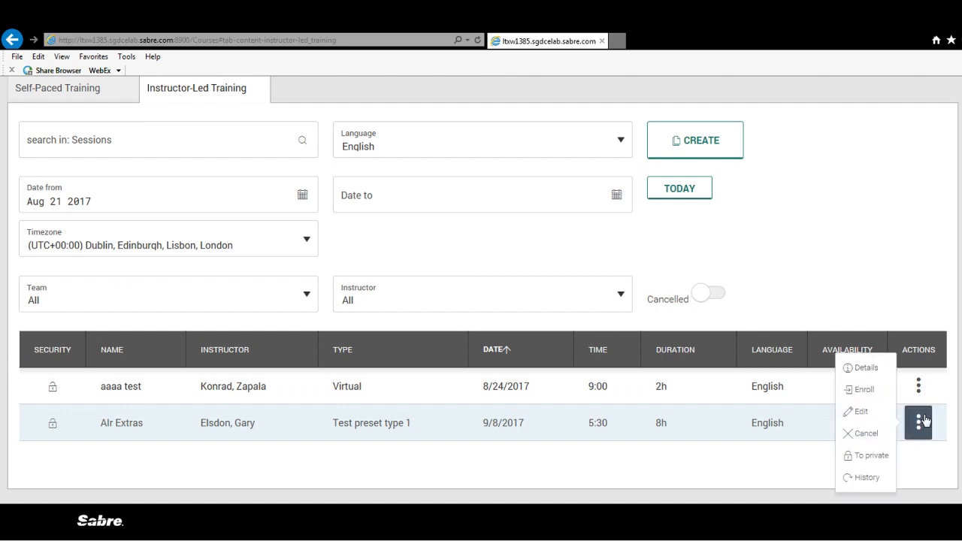
pyautogui.click(868, 368)
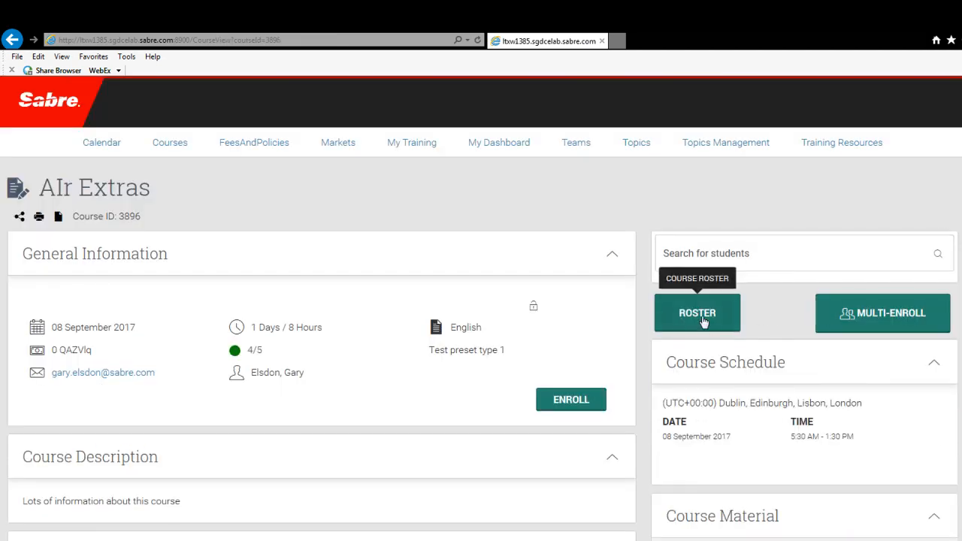
pyautogui.click(704, 321)
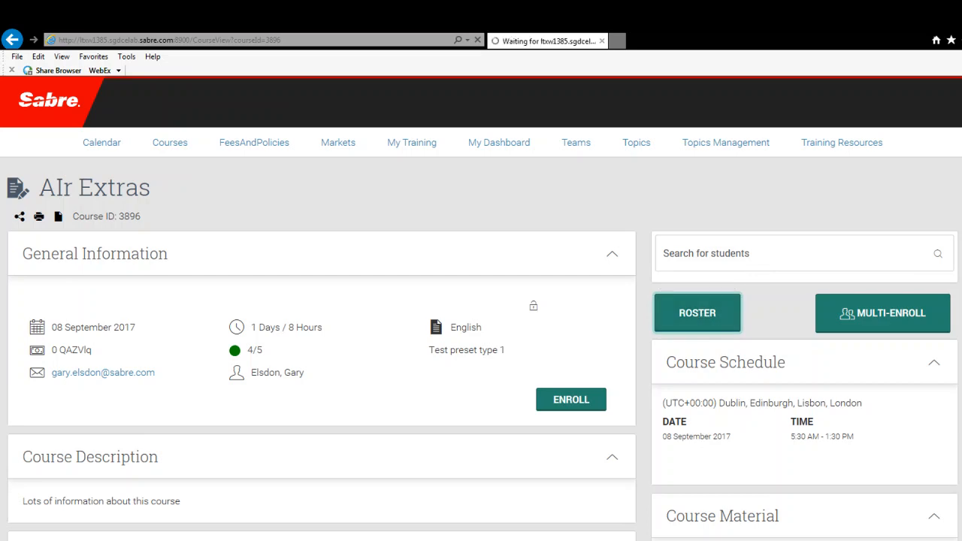
# Review the activity history of AIr Extras and return to the course roster.
pyautogui.scroll(-4, 952, 279)
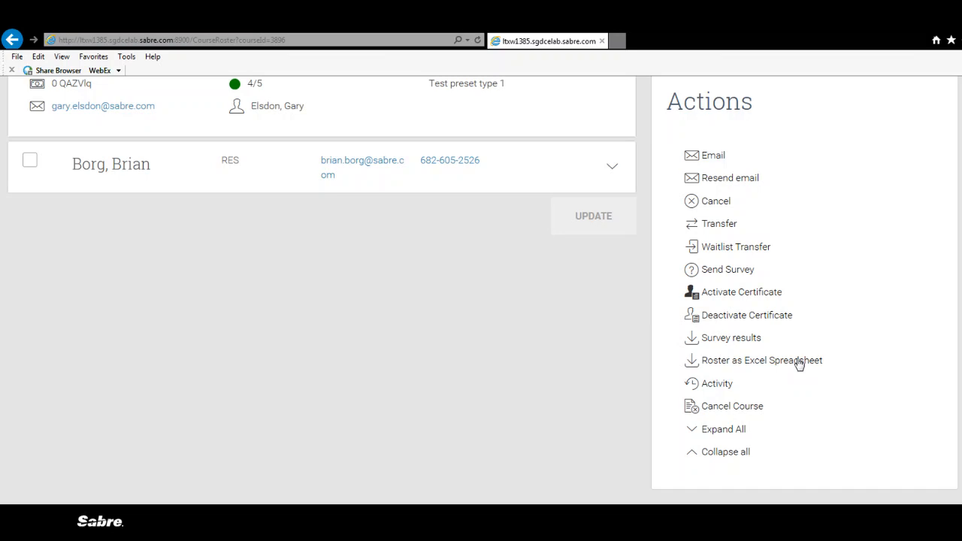
pyautogui.click(715, 390)
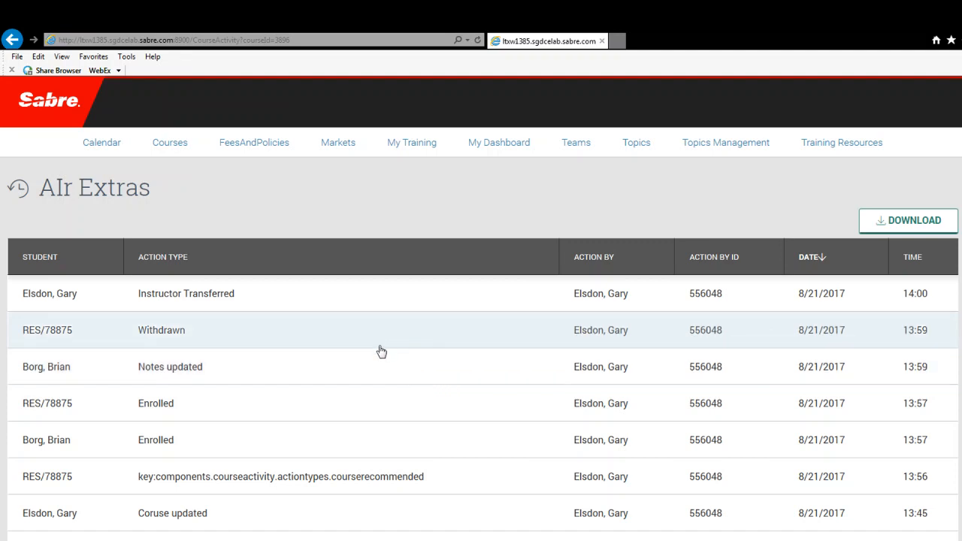
pyautogui.click(13, 39)
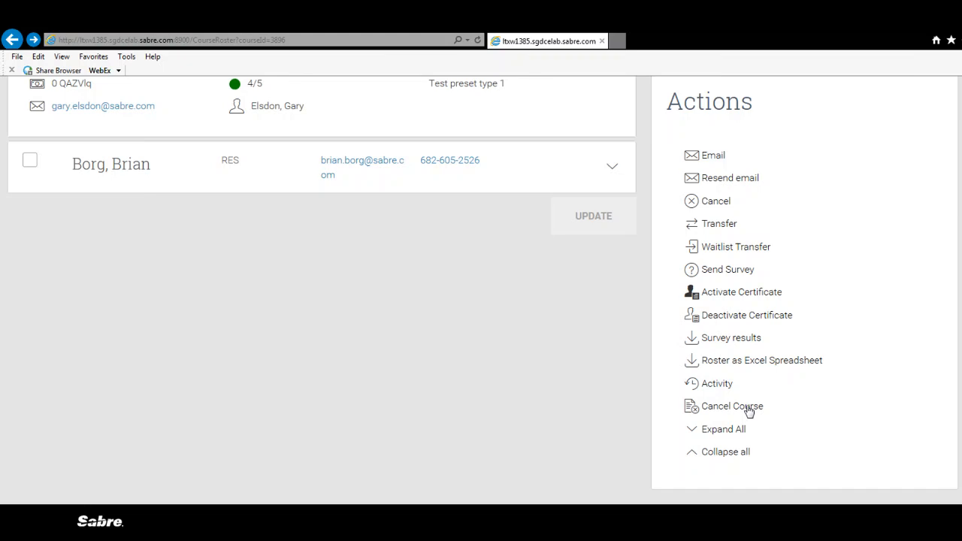
# Expand all student entries in the roster, collapse them all, and expand them again.
pyautogui.scroll(2, 482, 300)
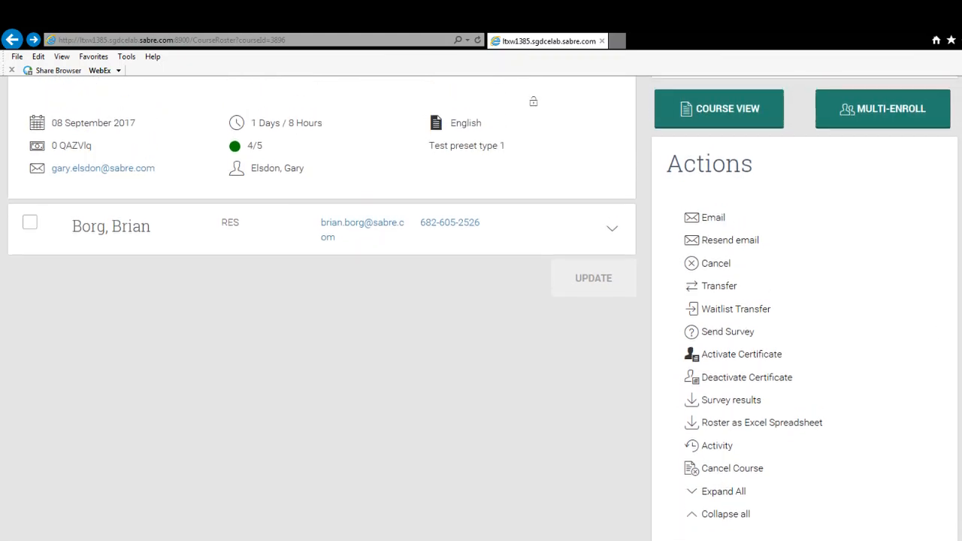
pyautogui.scroll(-1, 481, 300)
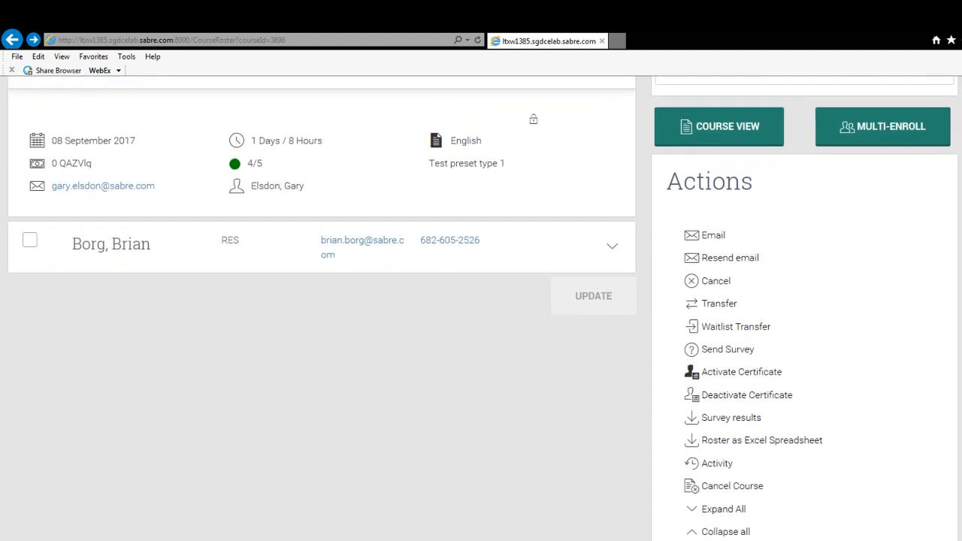
pyautogui.click(724, 513)
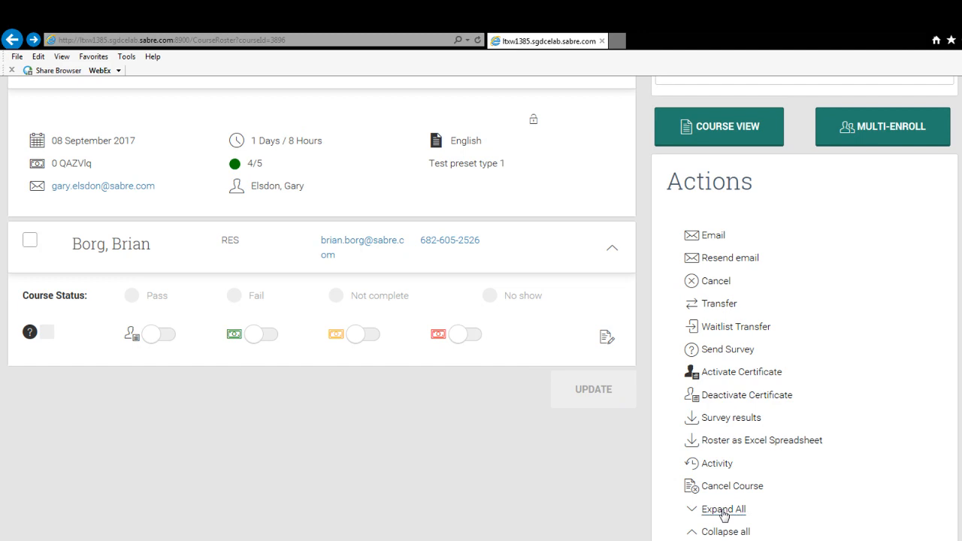
pyautogui.click(720, 531)
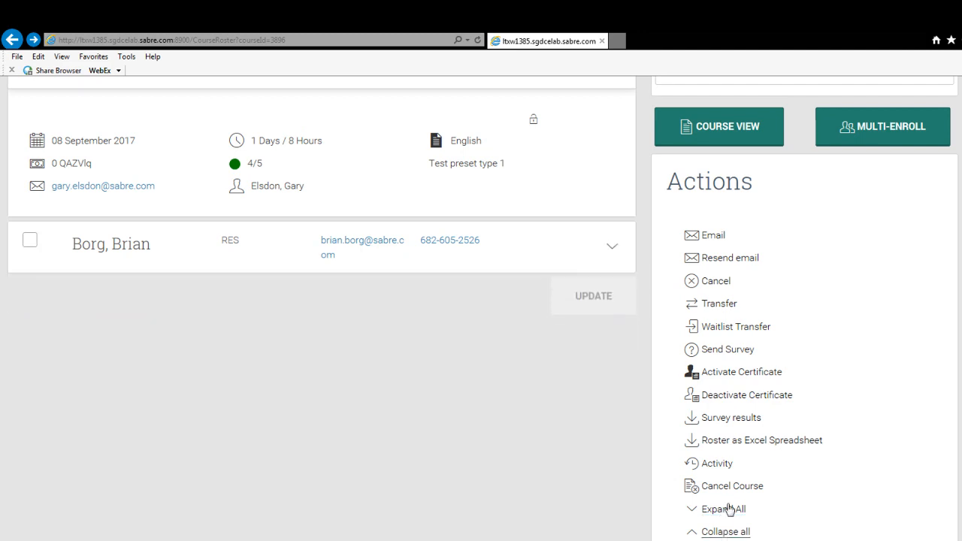
pyautogui.click(726, 513)
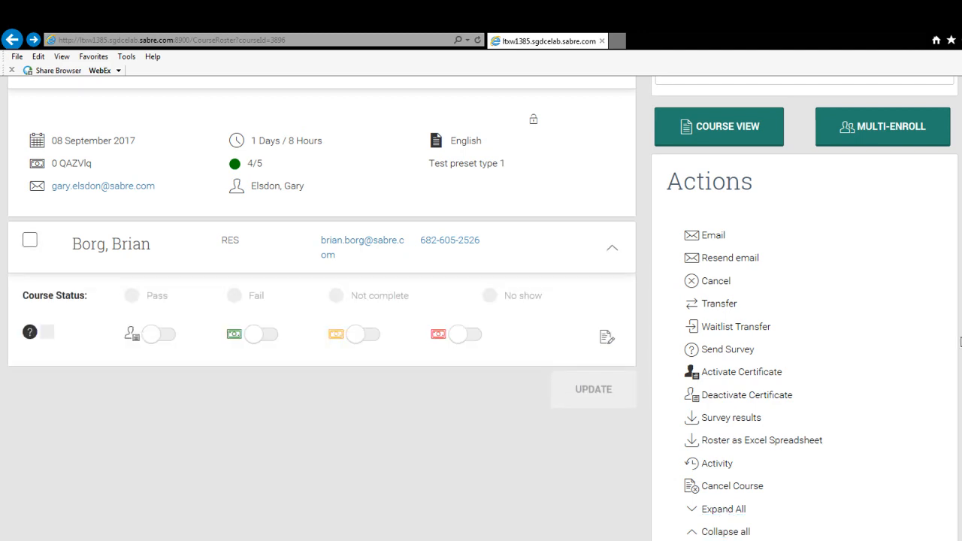
pyautogui.scroll(-1, 481, 308)
pyautogui.scroll(2, 482, 308)
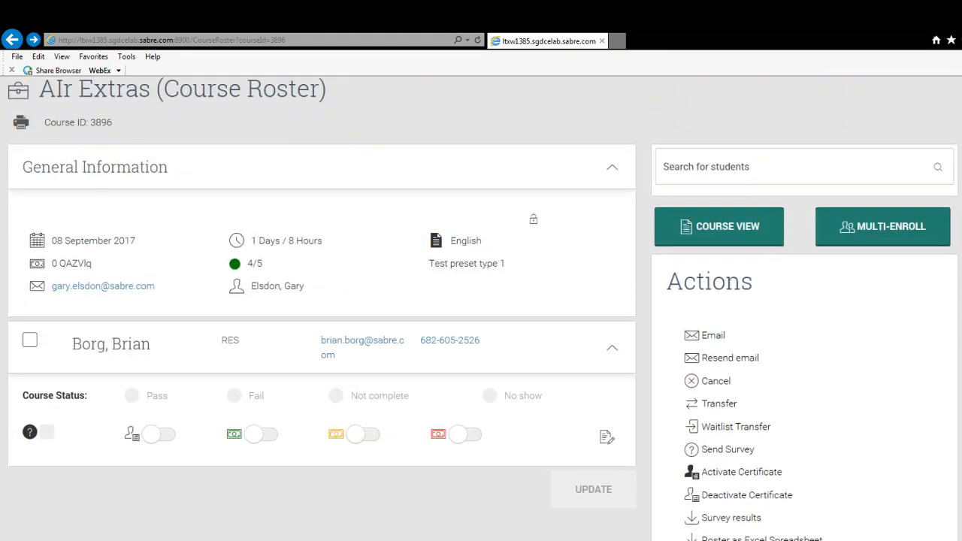
pyautogui.scroll(-2, 481, 309)
pyautogui.scroll(3, 481, 308)
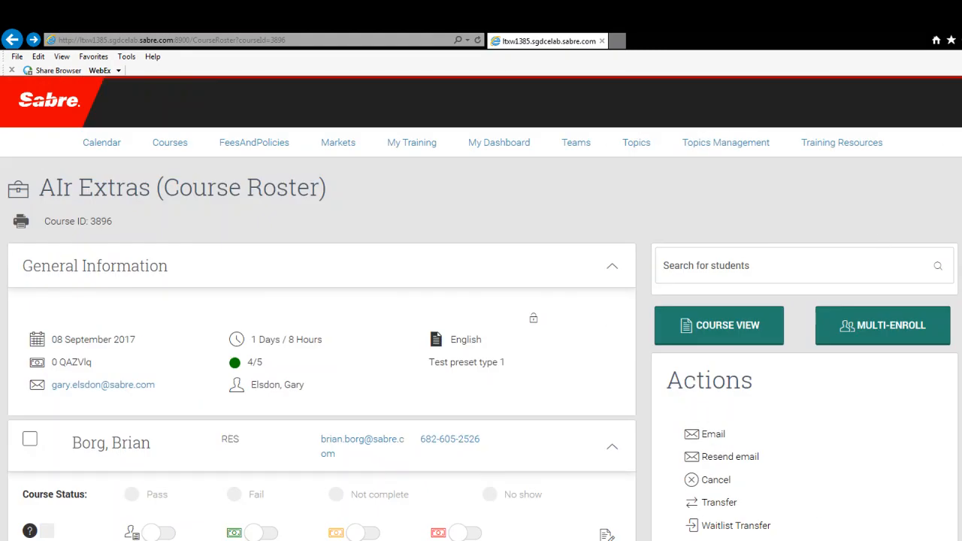